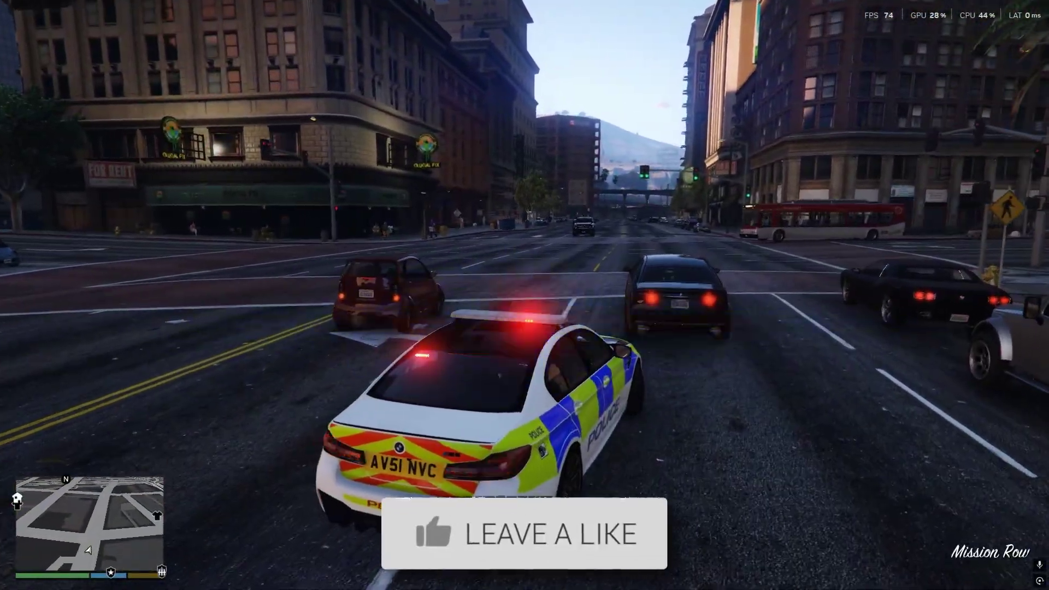
Drive the police BMW M5 to the intersection curb with its red and blue ELS lights flashing.
key("w")
key("a")
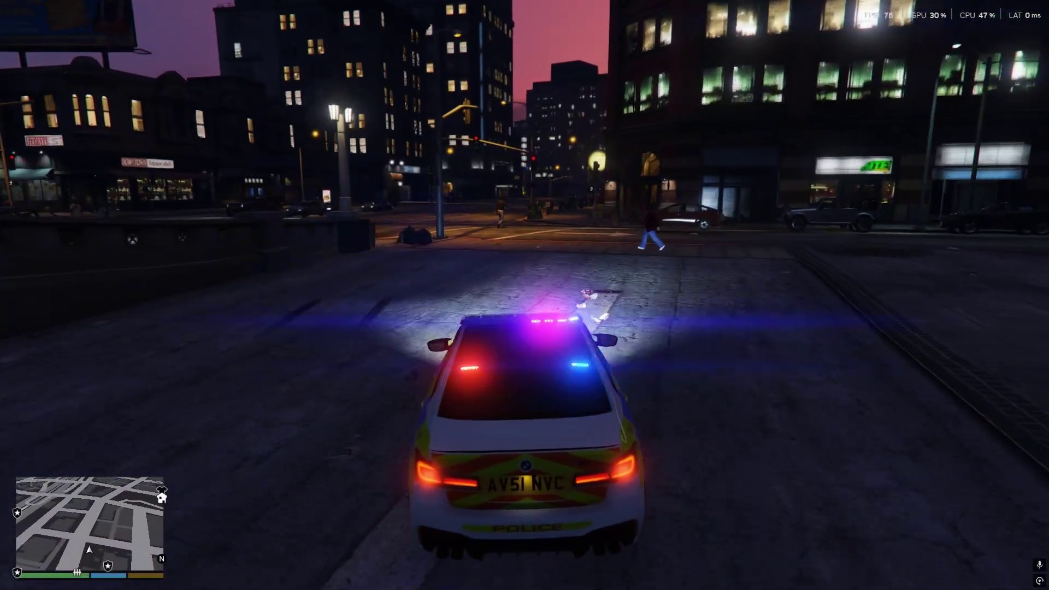
key("w")
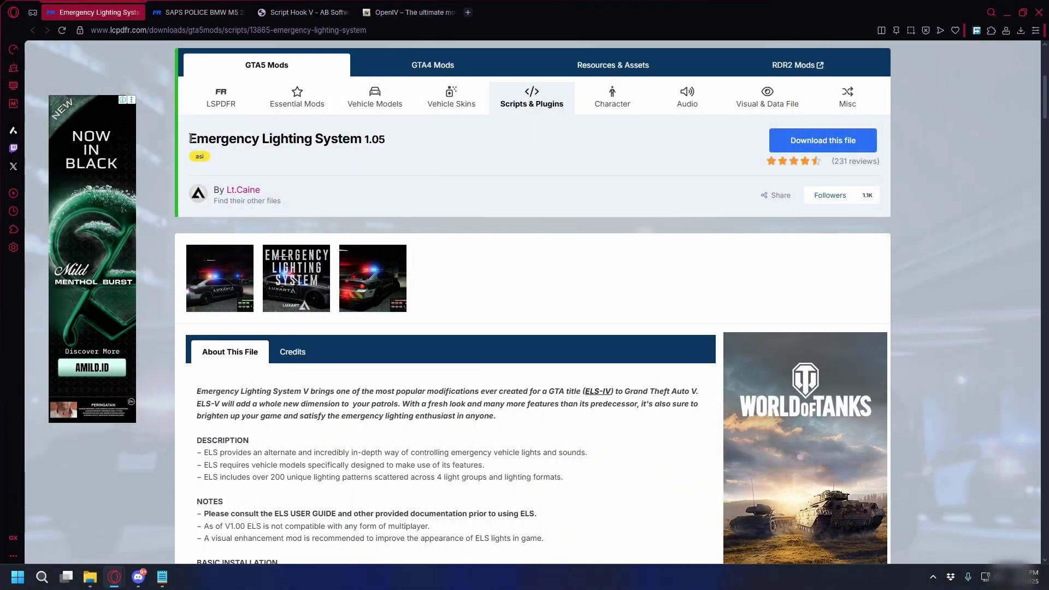
Download ELS V1.05.rar from the Emergency Lighting System 1.05 page, agreeing to the download terms.
triple_click(196, 139)
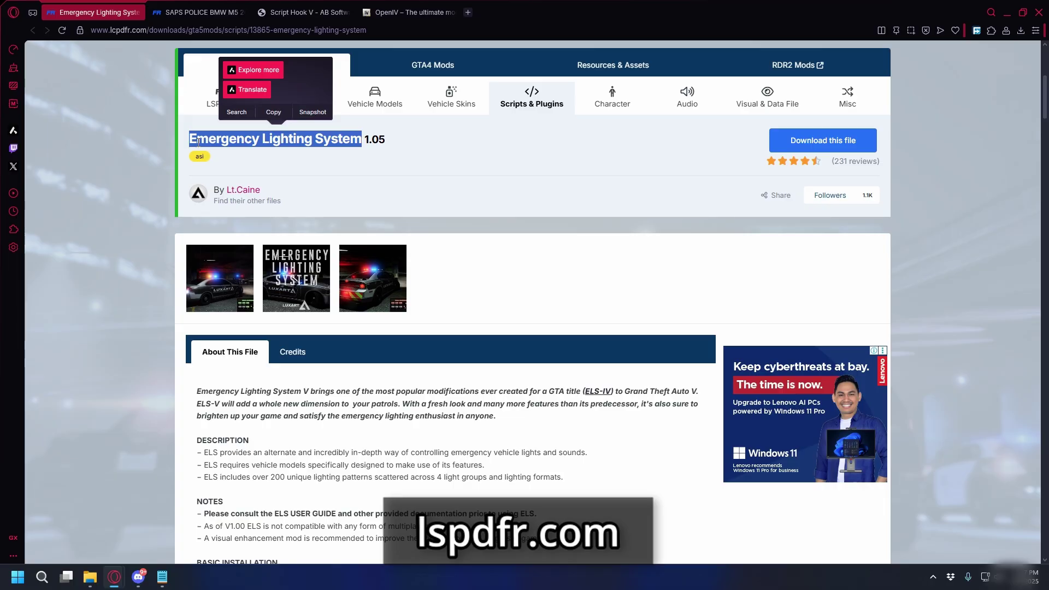
left_click(387, 172)
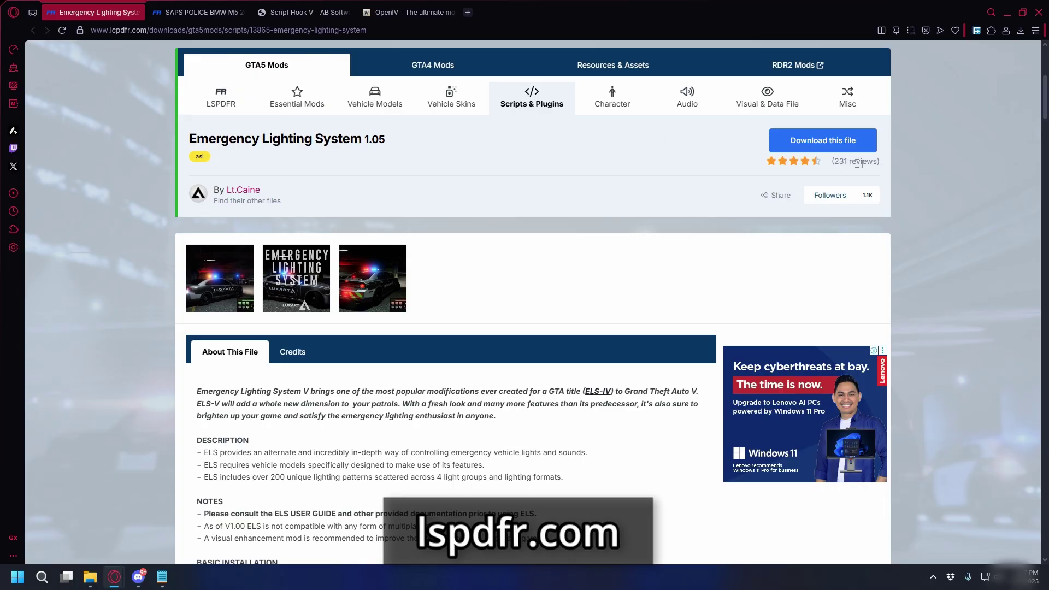
left_click(817, 143)
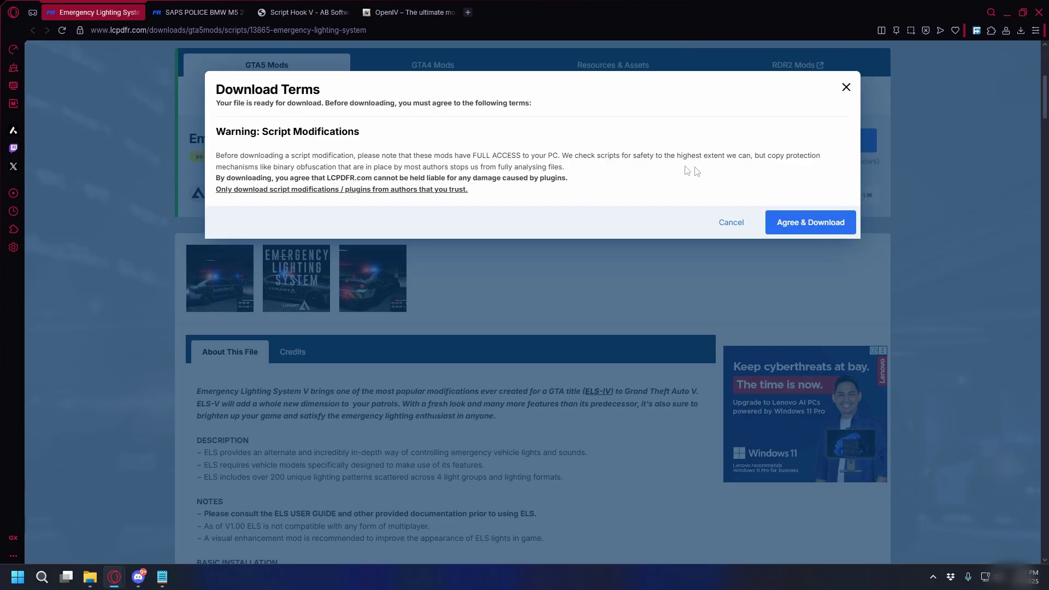
left_click(801, 232)
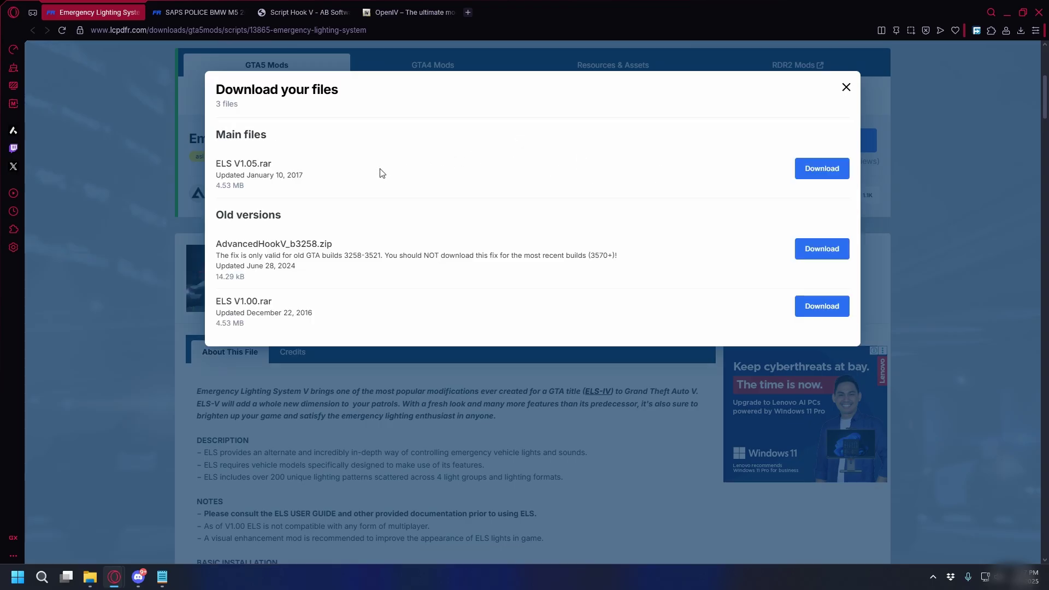
left_click(815, 171)
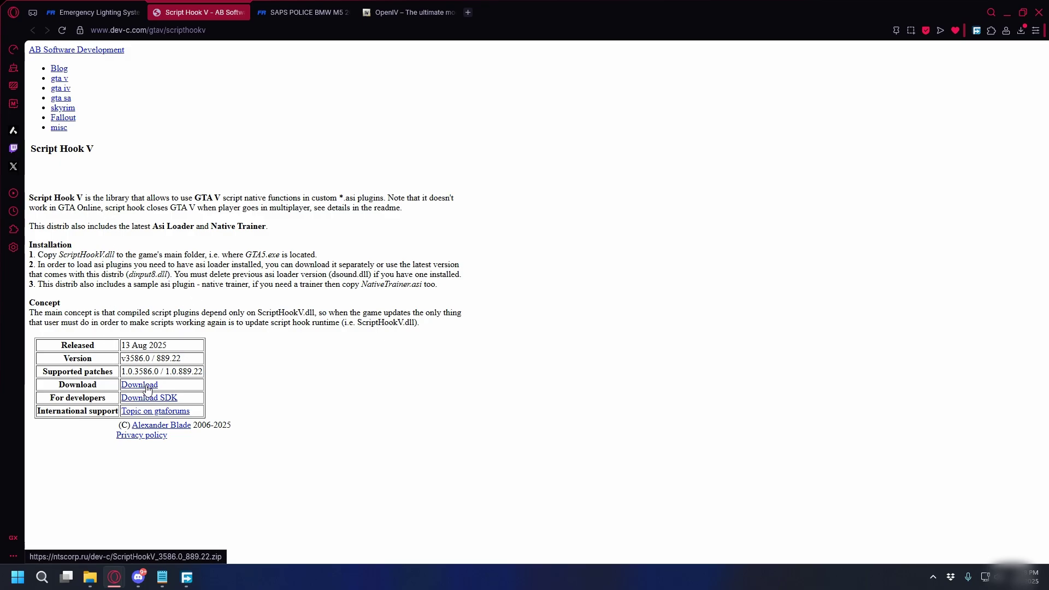
Switch from the Script Hook V page to the LCPDFR GTA5 Vehicle Models tab.
left_click(290, 12)
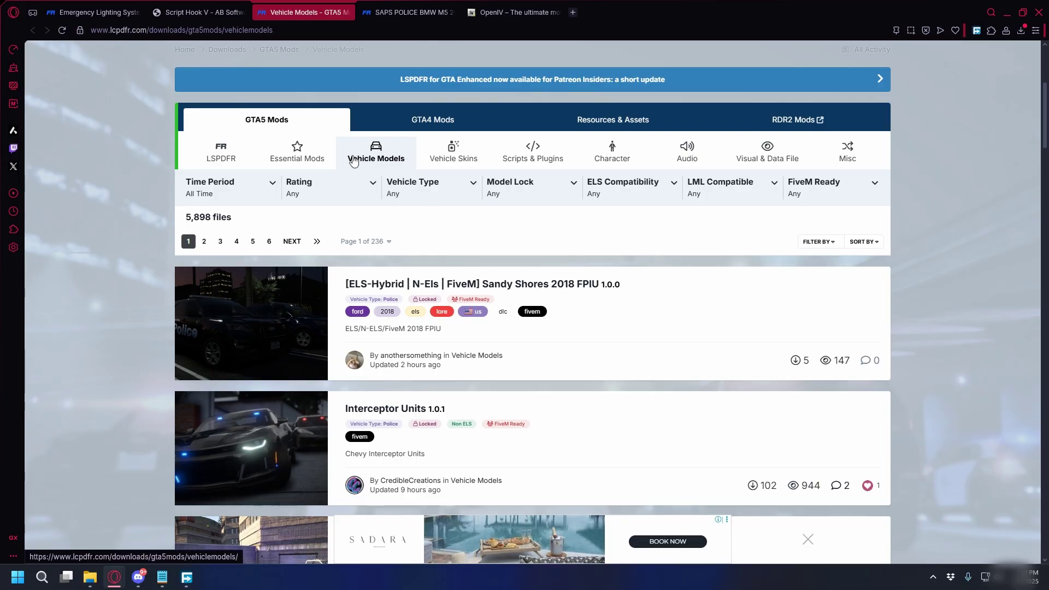
Filter vehicle models to ELS compatibility, then view the SAPS POLICE BMW M5 and OpenIV pages.
left_click(627, 190)
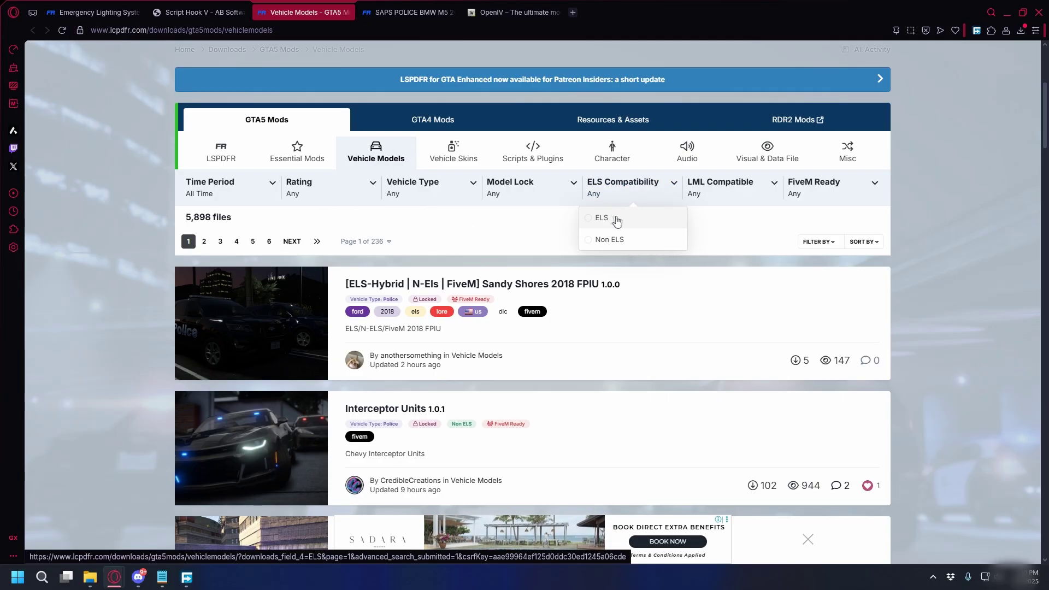
left_click(604, 218)
scroll(563, 213, "down", 10)
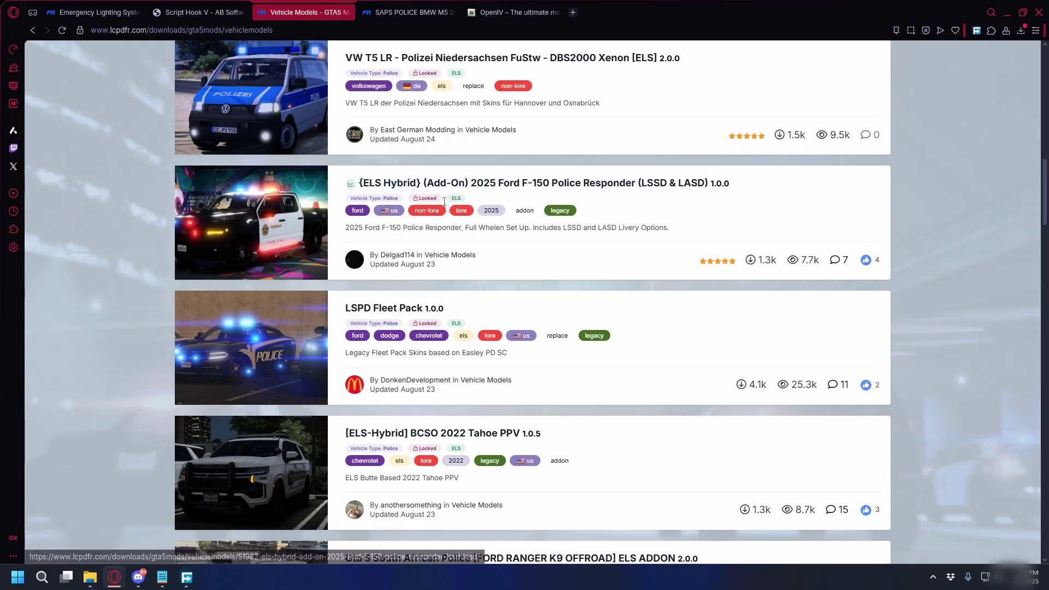
key("ctrl+Tab")
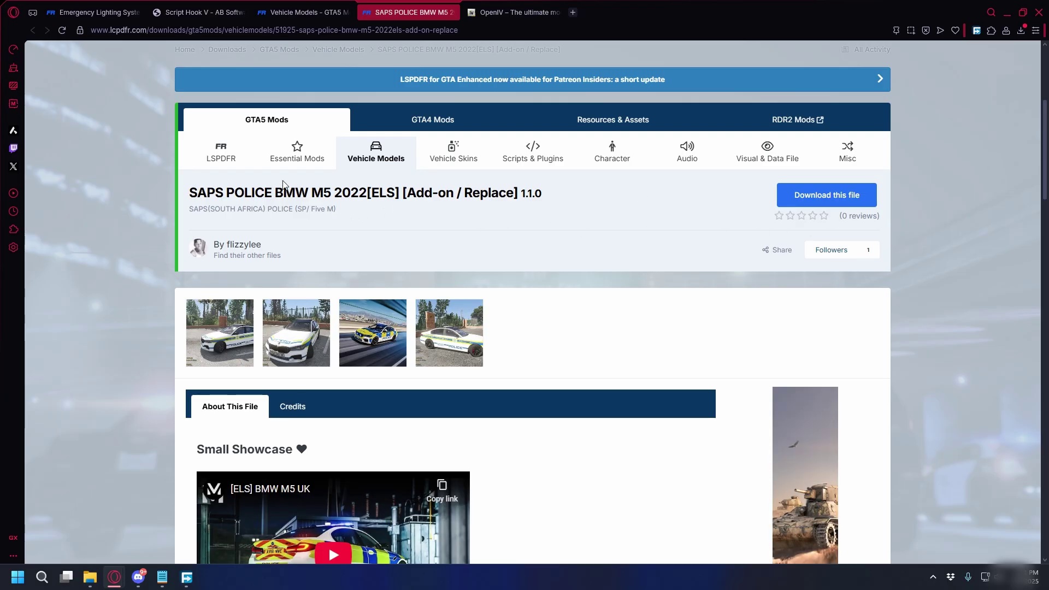
key("ctrl+Tab")
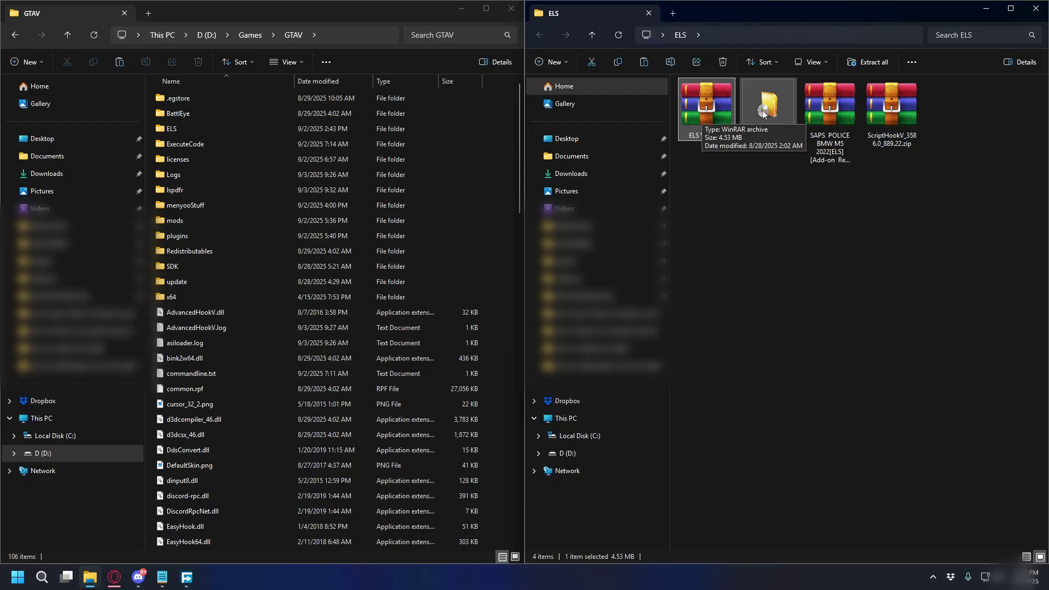
left_click(885, 116)
left_click(837, 121)
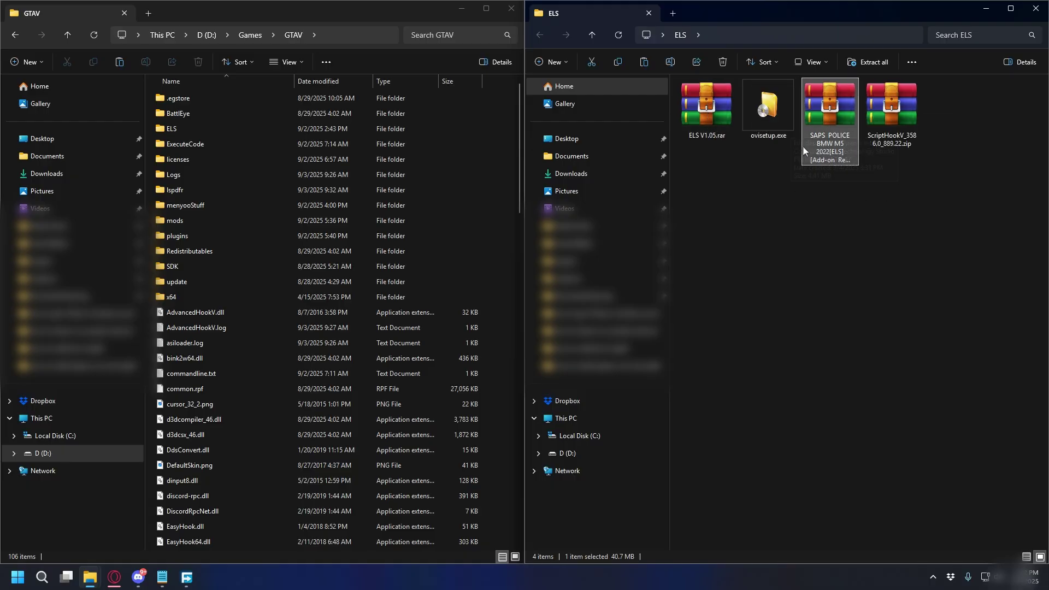
left_click(757, 105)
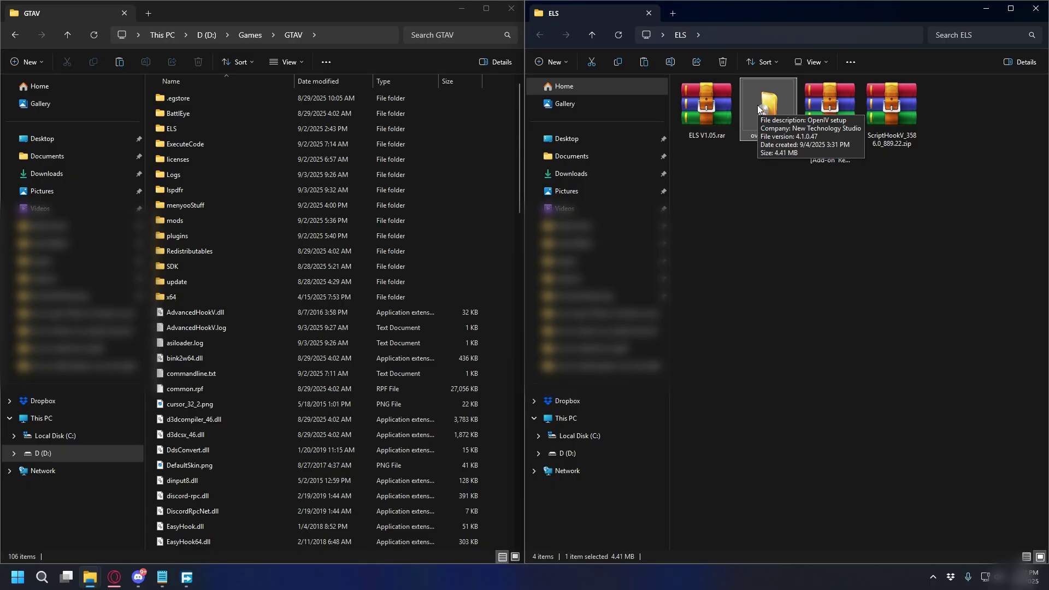
left_click(788, 122, "ctrl")
left_click(405, 17)
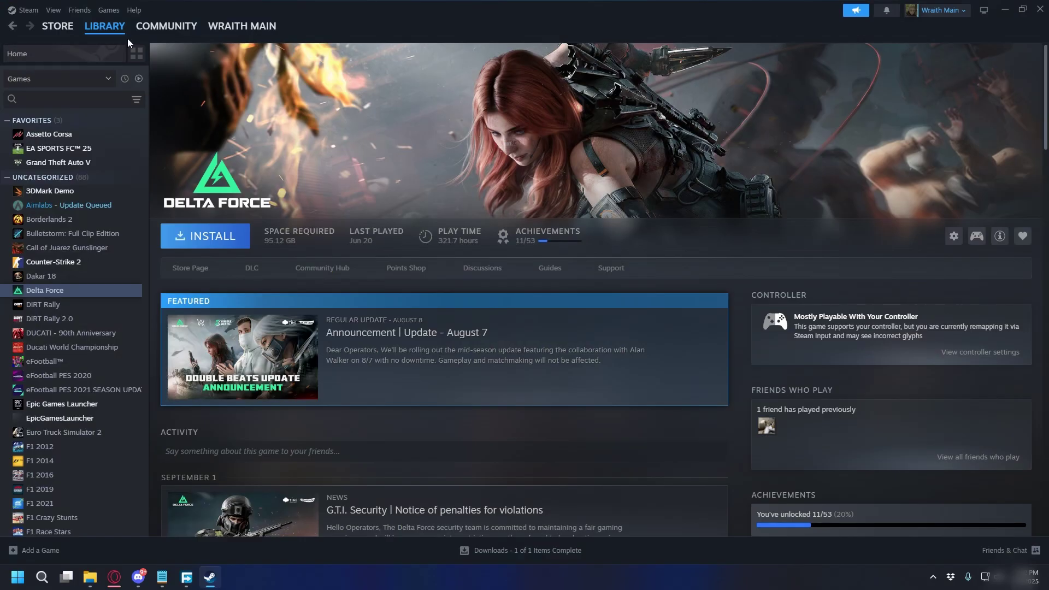
Open GTA V's install folder D:\Games\GTAV from its Manage settings in the Epic library.
mouse_move(102, 30)
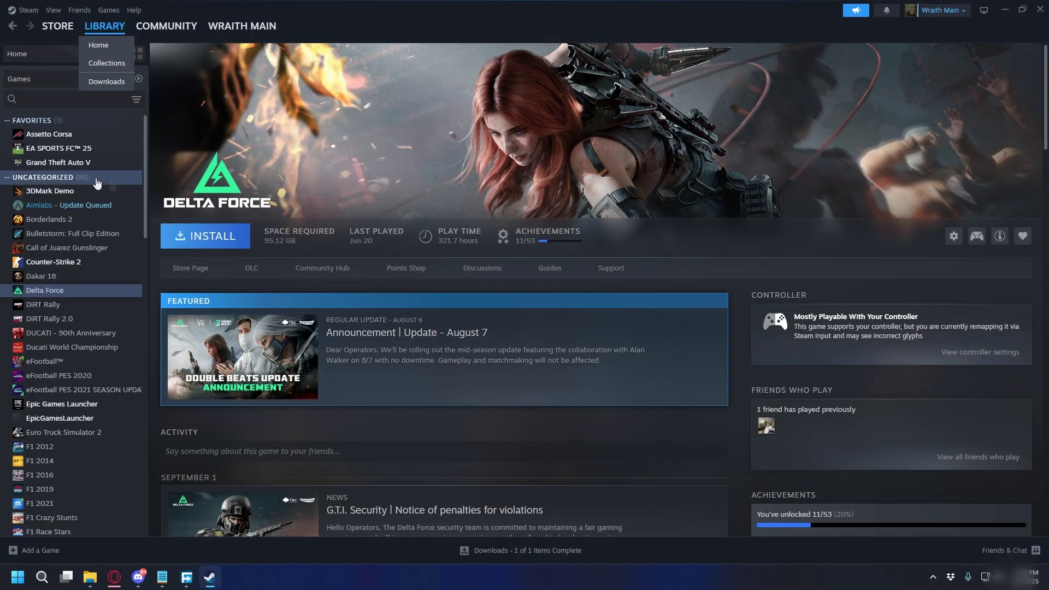
right_click(52, 165)
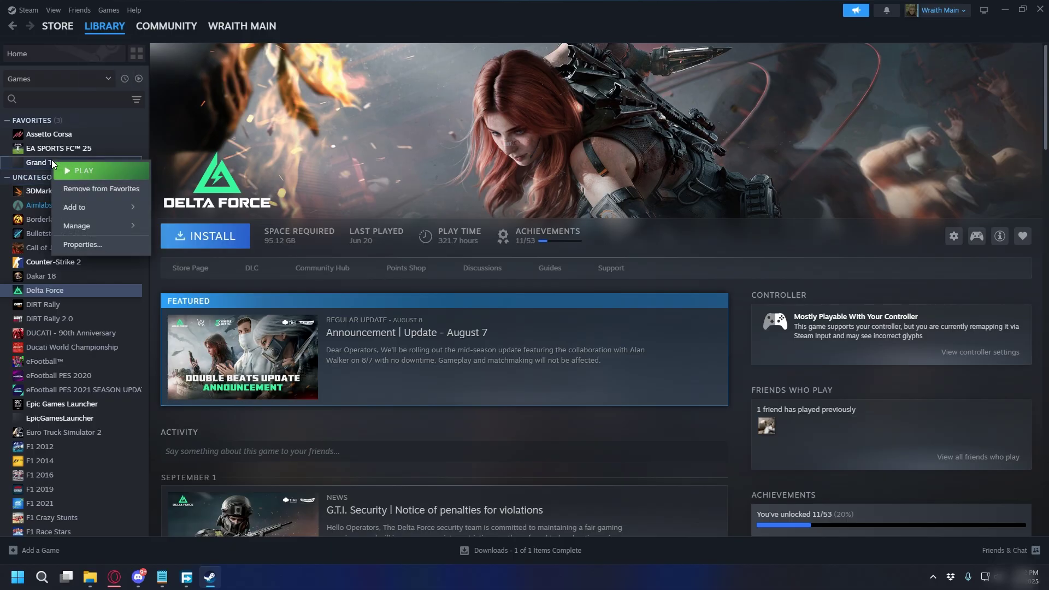
mouse_move(98, 225)
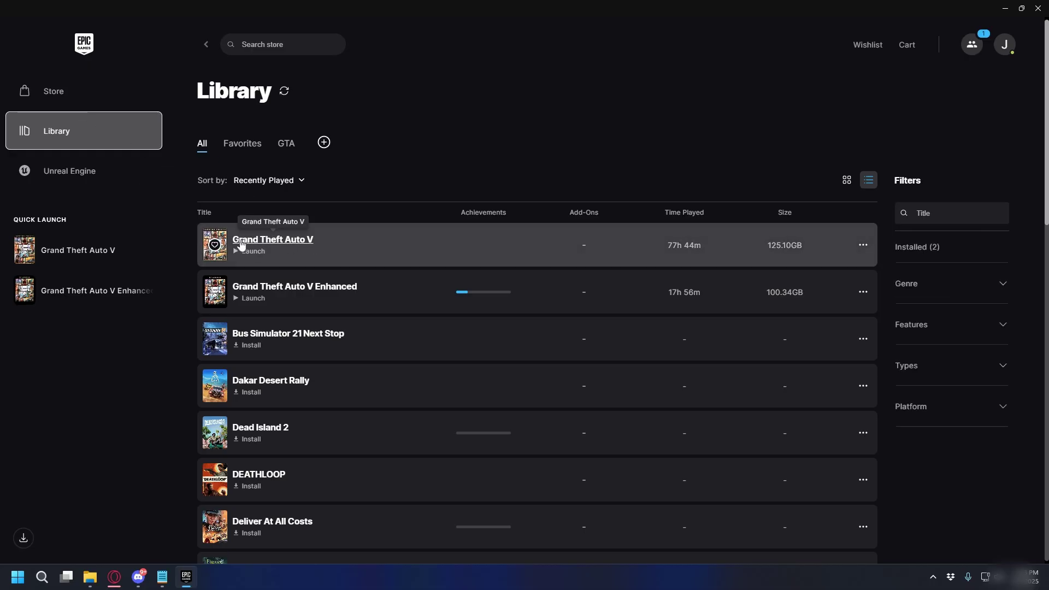
left_click(863, 246)
left_click(862, 350)
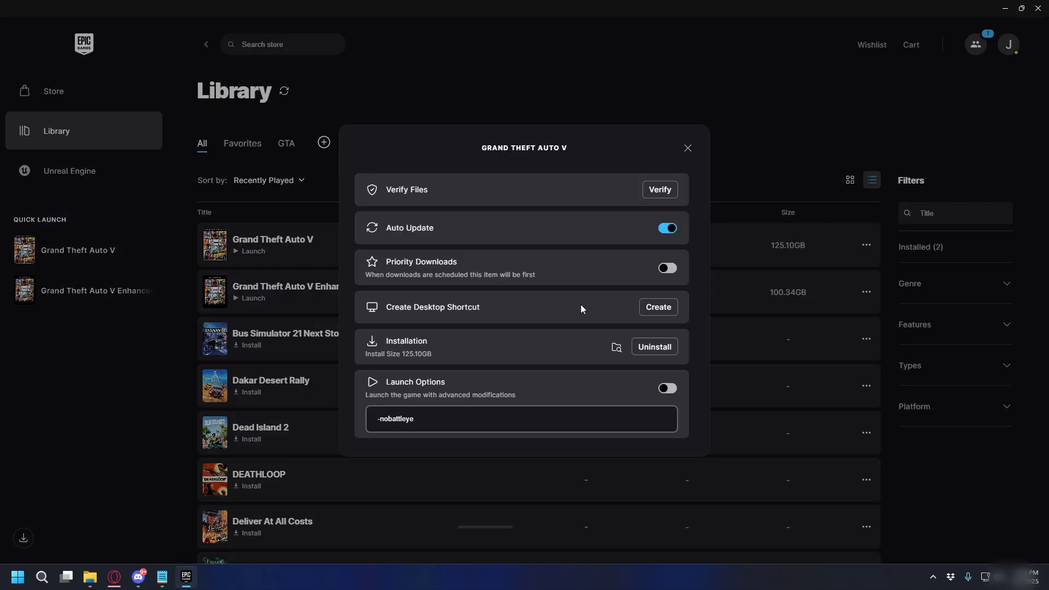
left_click(615, 348)
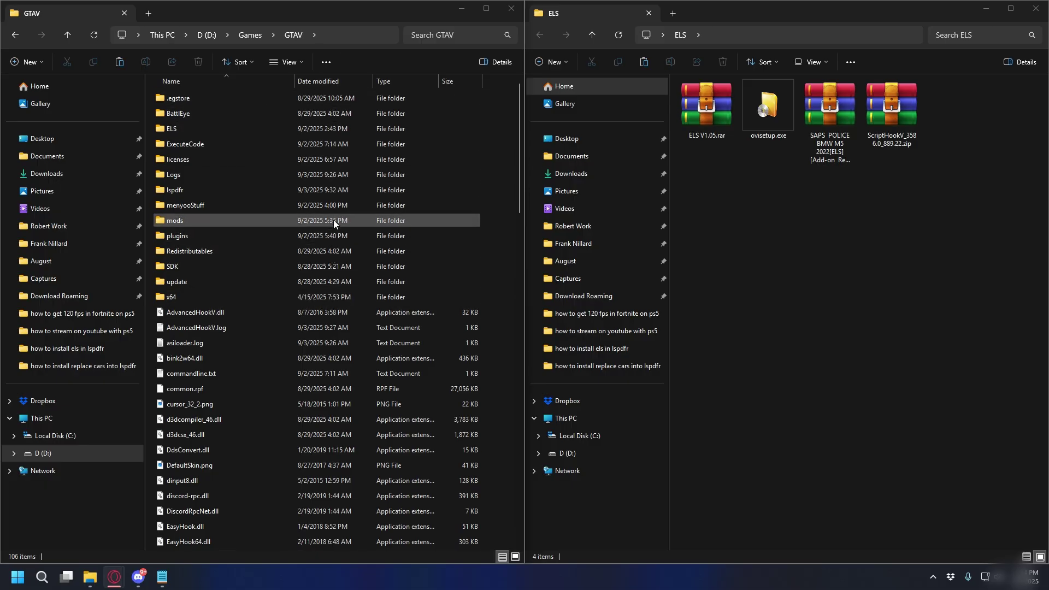
Open the ScriptHookV archive from the ELS downloads folder in WinRAR and enter its bin folder.
left_click(881, 178)
left_click(889, 122)
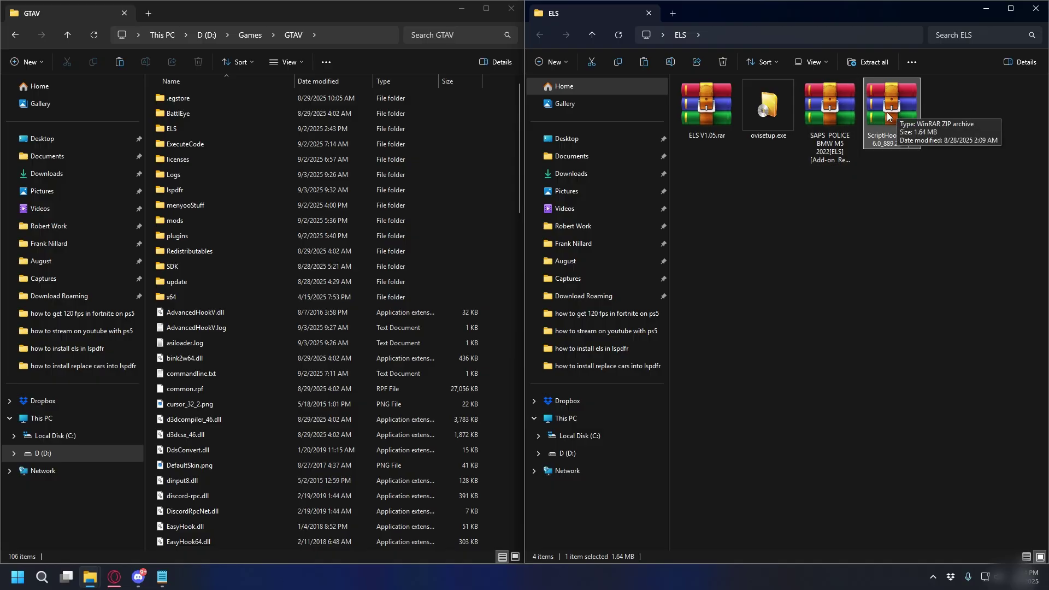
right_click(887, 112)
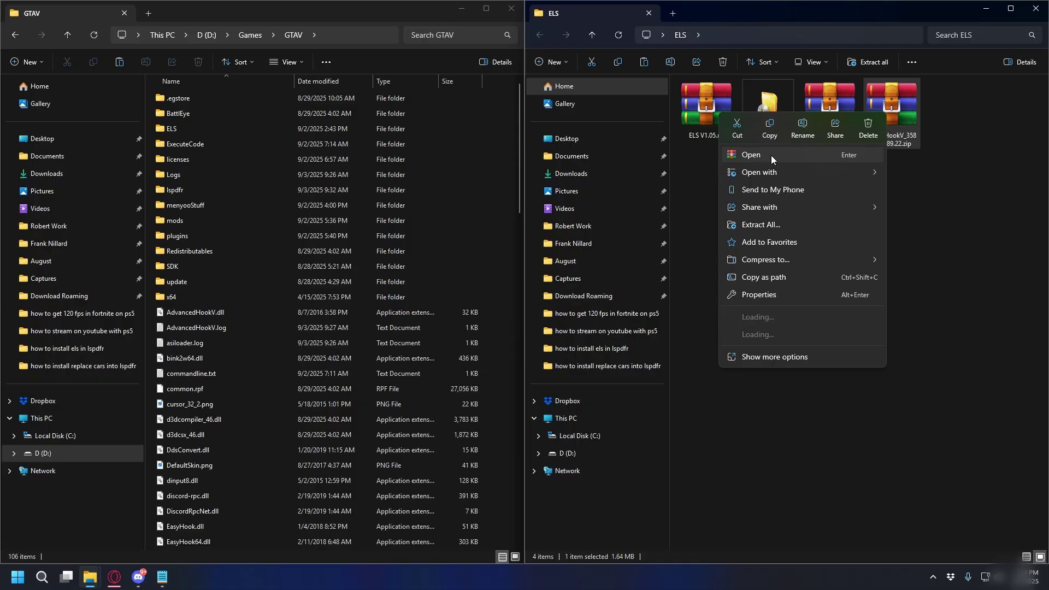
left_click(771, 155)
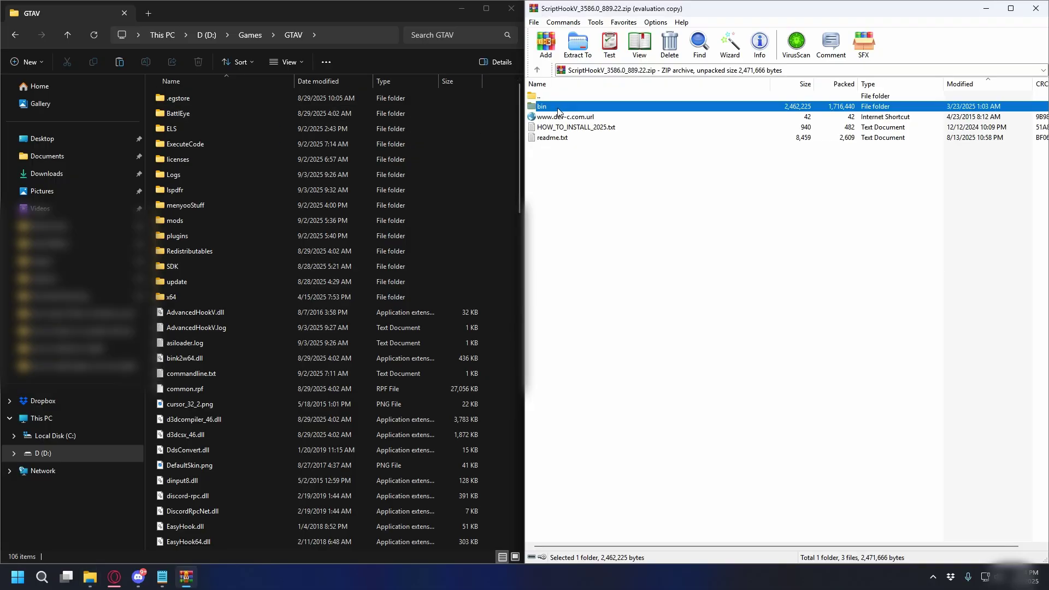
double_click(558, 109)
Copy dinput8.dll, xinput1_4.dll and ScriptHookV.dll into the GTAV folder and close the archive.
left_click(561, 107)
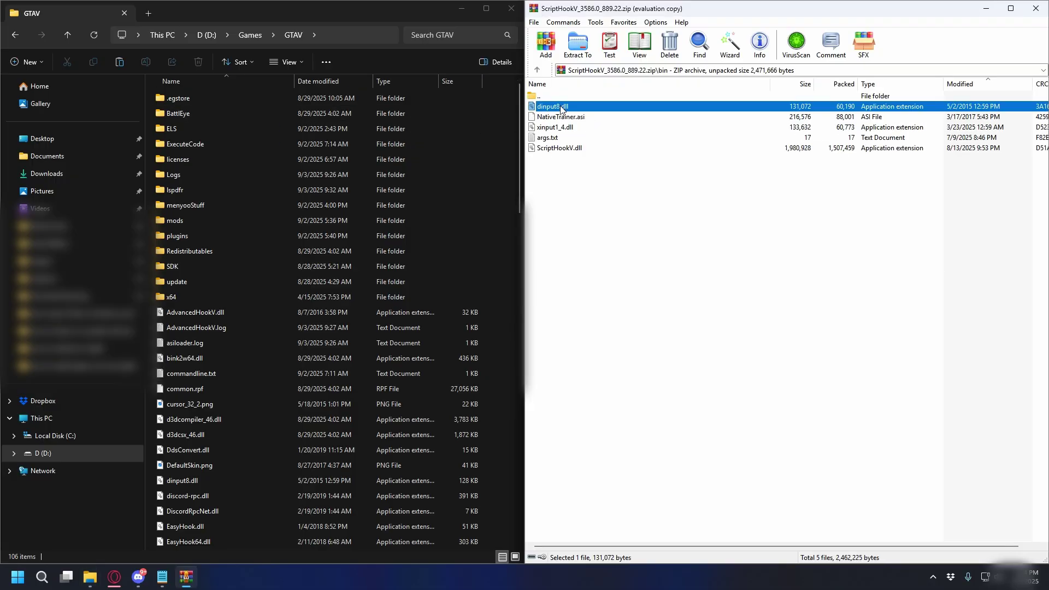
left_click(563, 129, "ctrl")
left_click(568, 148, "ctrl")
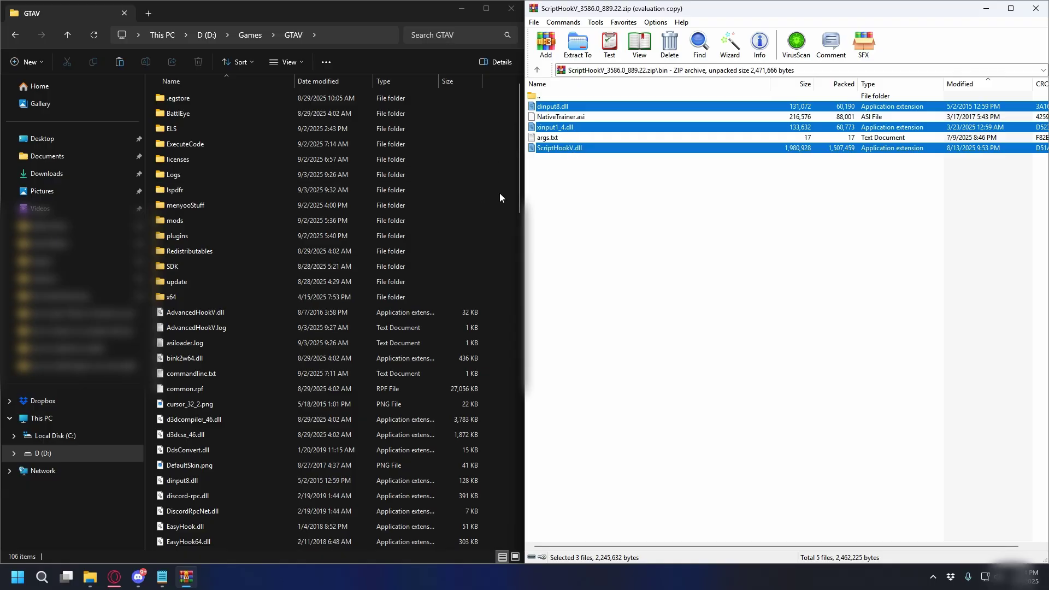
left_click_drag(565, 128, 496, 299)
scroll(351, 210, "up", 4)
left_click(1032, 12)
left_click(699, 96)
Open ELS V1.05.rar in WinRAR and look through its DOCUMENTATION folder with the ELS-V user guide.
right_click(703, 102)
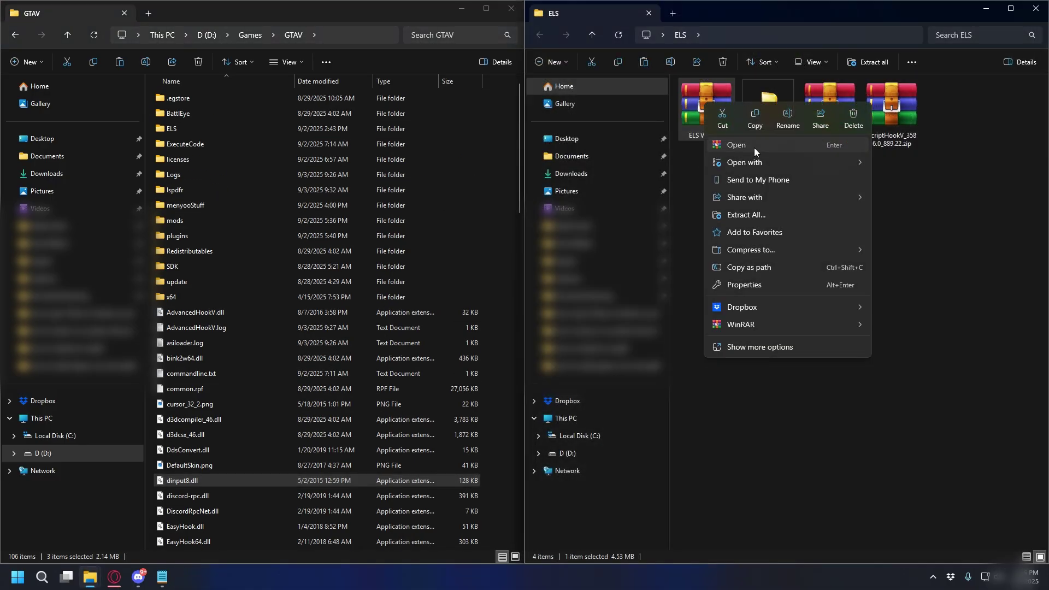
left_click(754, 148)
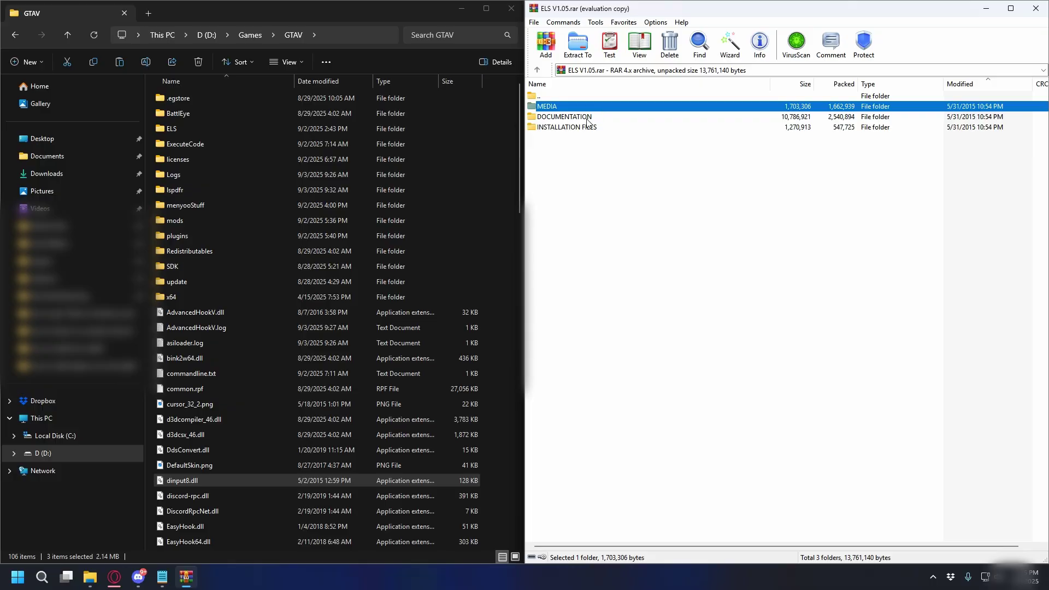
left_click(586, 118)
left_click(543, 128)
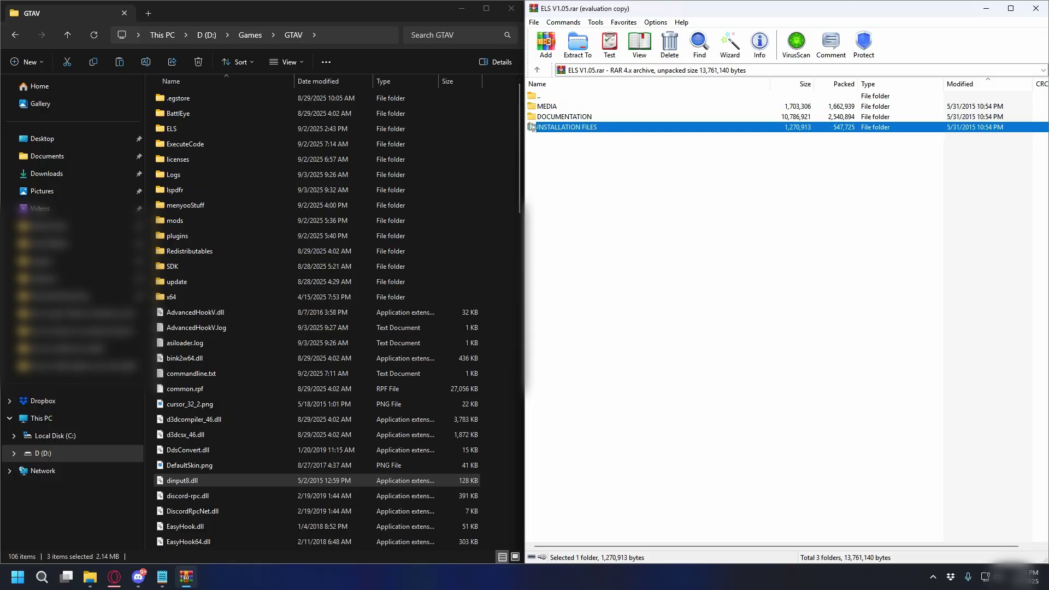
left_click(585, 119)
double_click(578, 118)
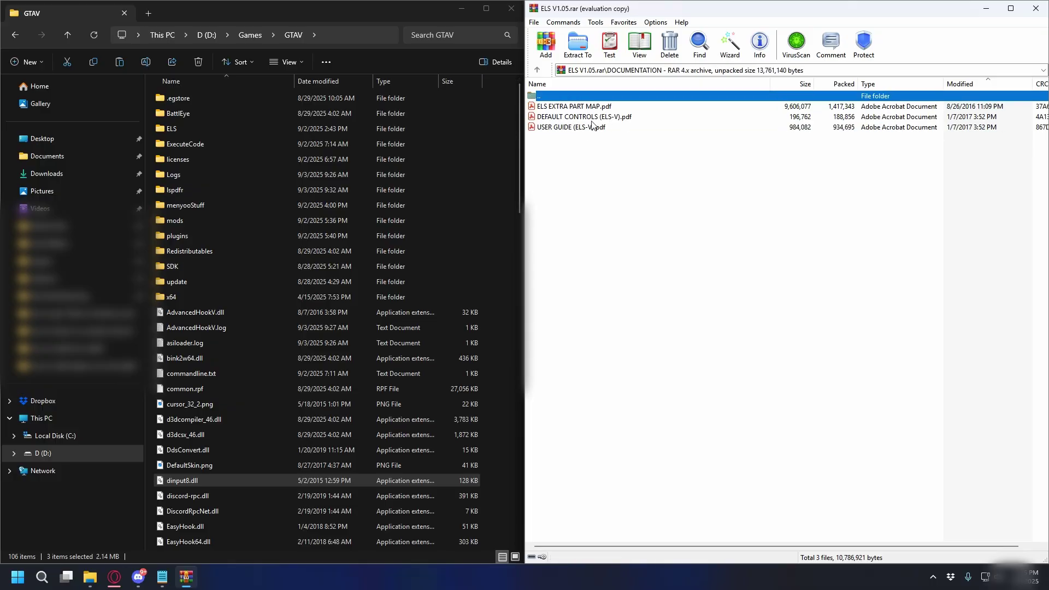
left_click(579, 127)
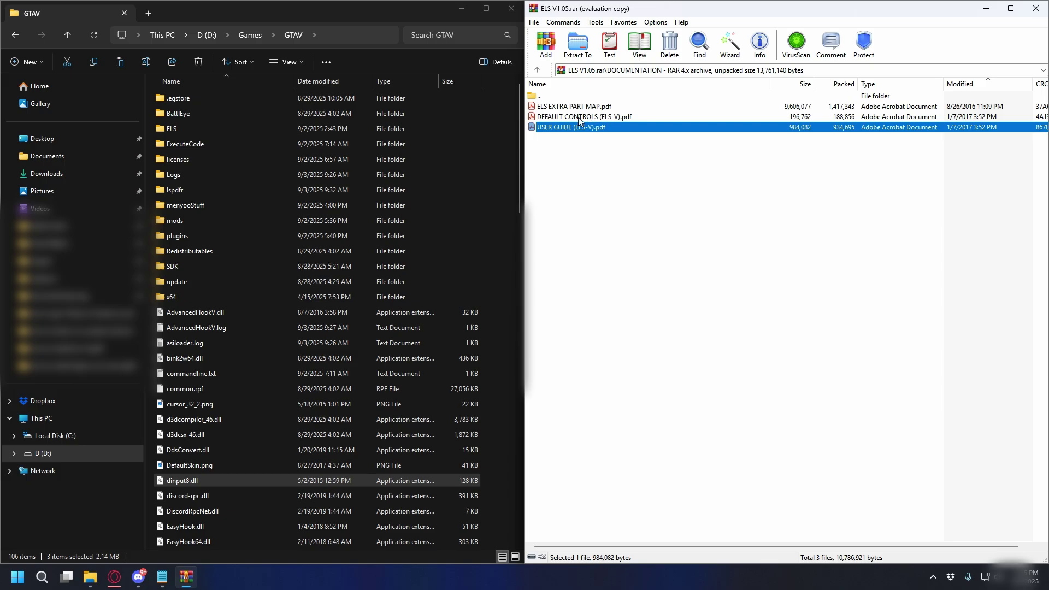
left_click(580, 118)
double_click(550, 98)
Extract ELS, AdvancedHookV.dll, ELS.ini and ELS.asi from INSTALLATION FILES\Grand Theft Auto V into GTAV, then close the archive.
left_click(567, 129)
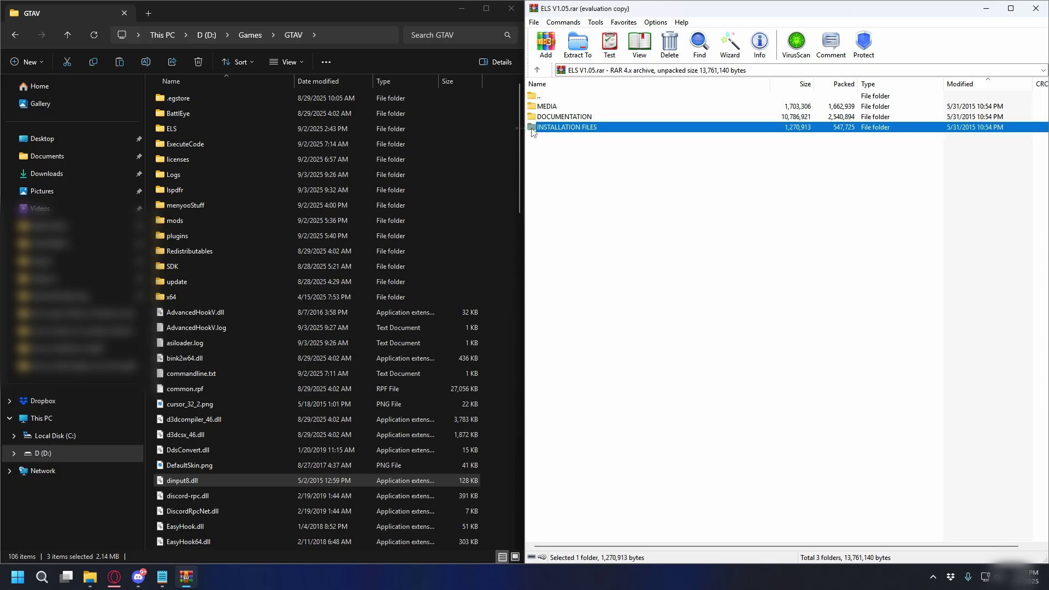
double_click(568, 127)
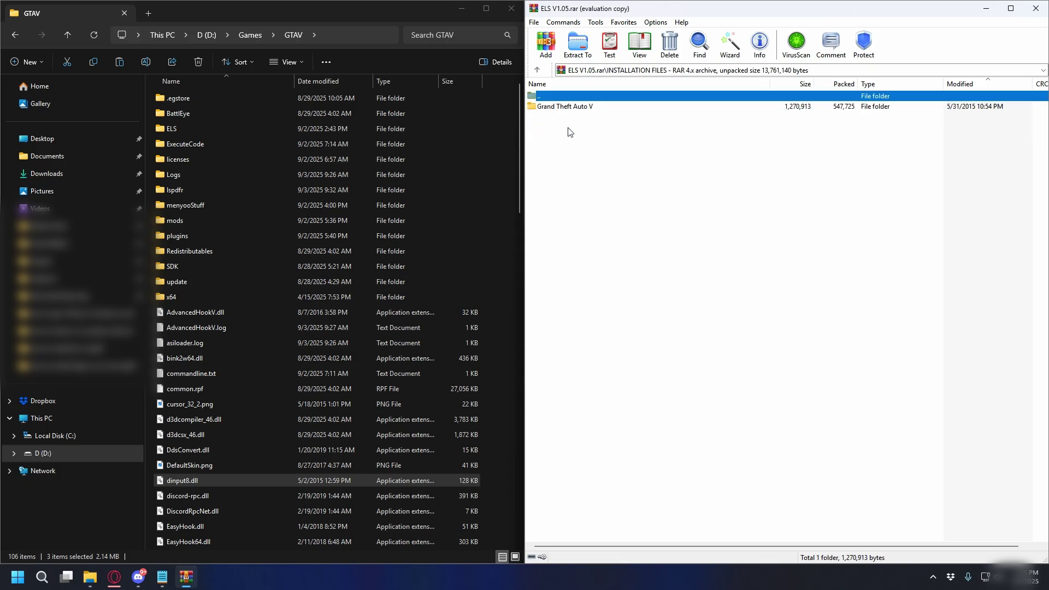
double_click(575, 114)
left_click_drag(603, 180, 546, 108)
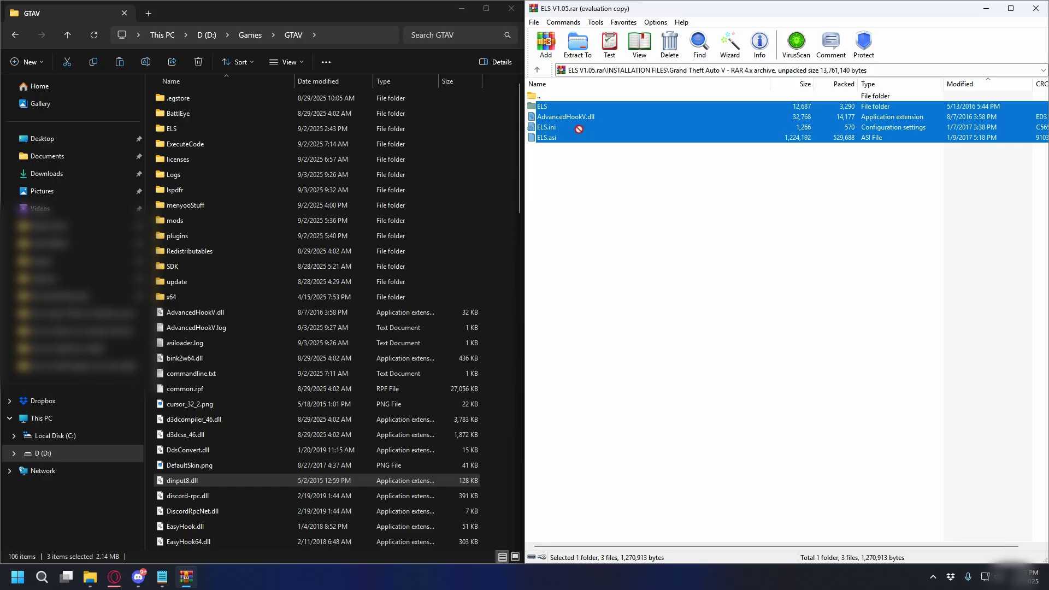
left_click_drag(562, 136, 284, 284)
left_click(584, 171)
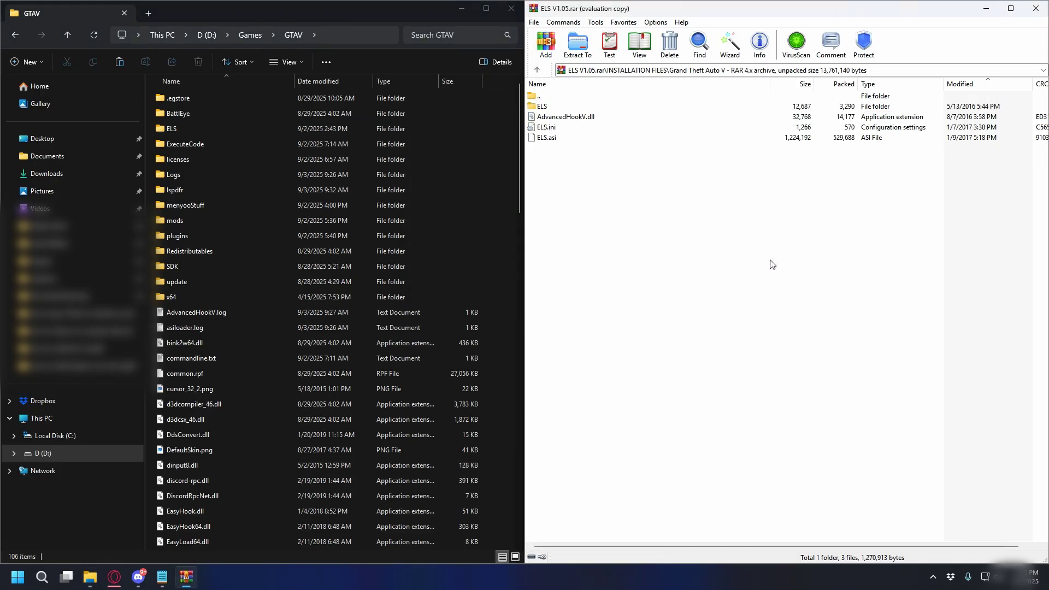
left_click(1035, 8)
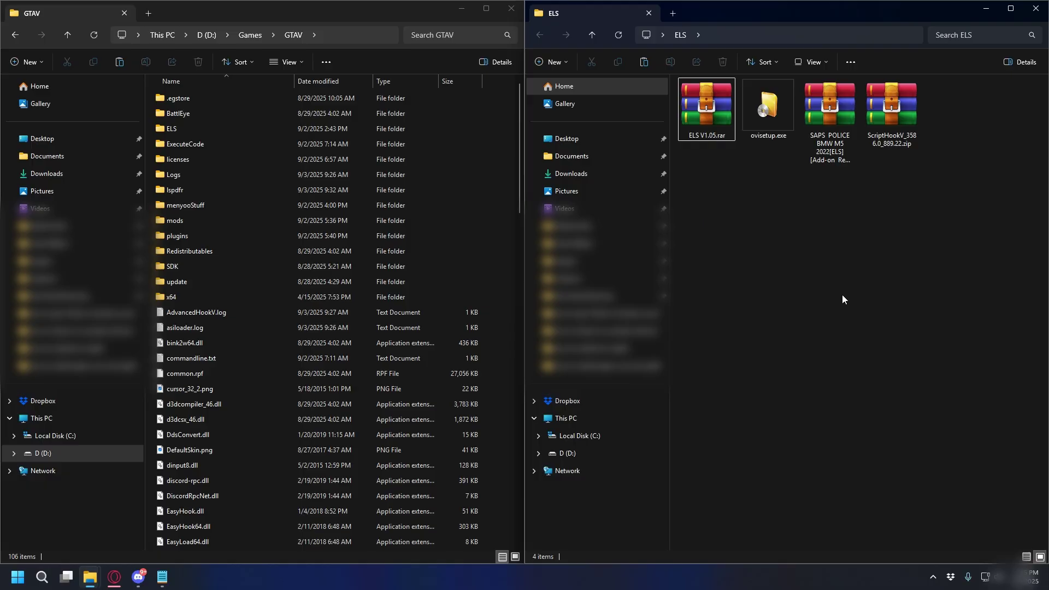
Launch the OpenIV installer ovisetup.exe and accept the licence terms.
left_click(822, 112)
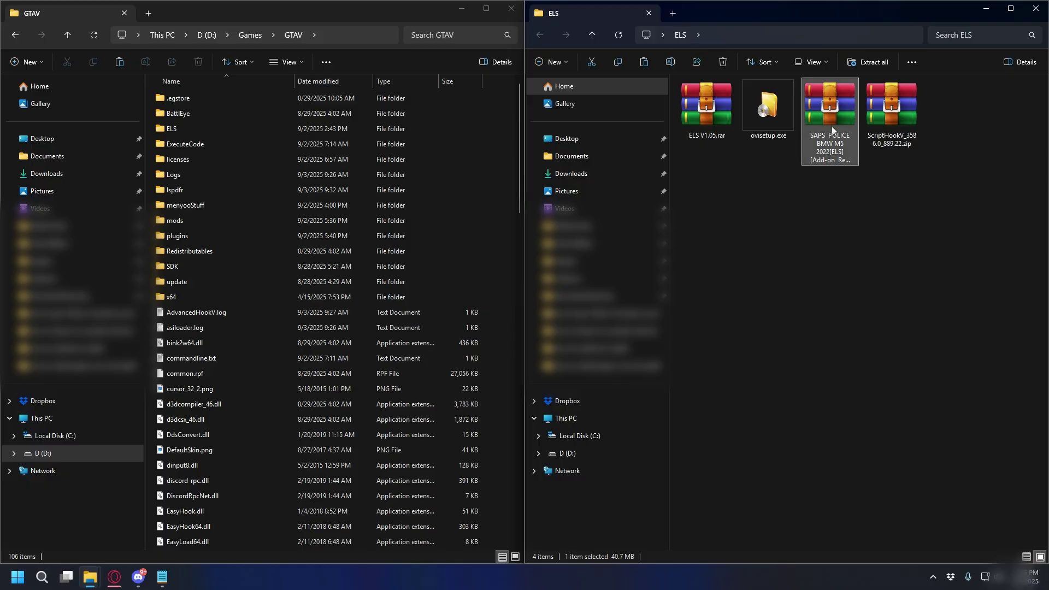
left_click(765, 121)
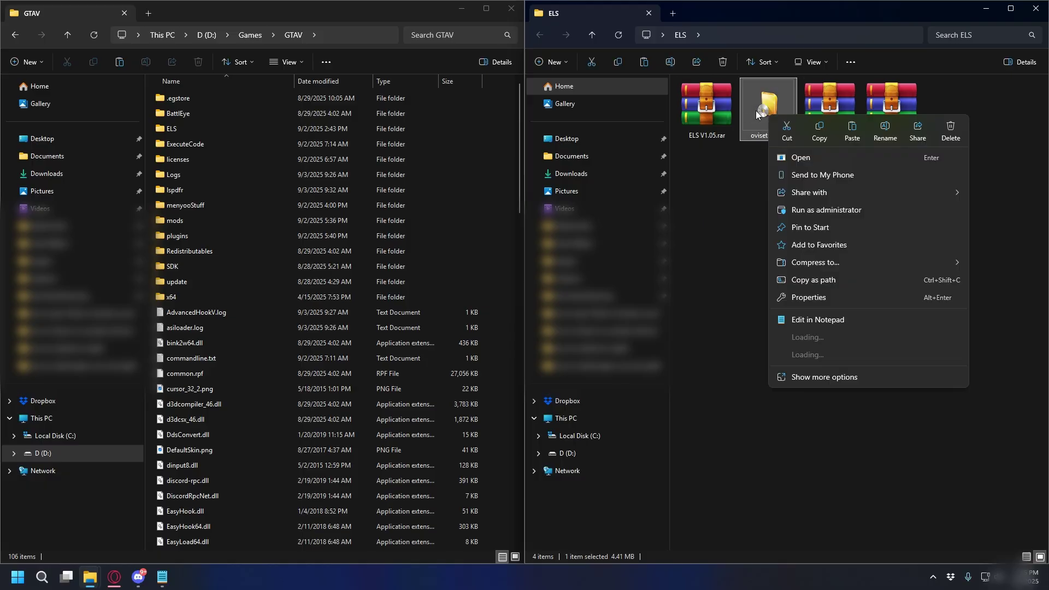
right_click(768, 107)
left_click(787, 146)
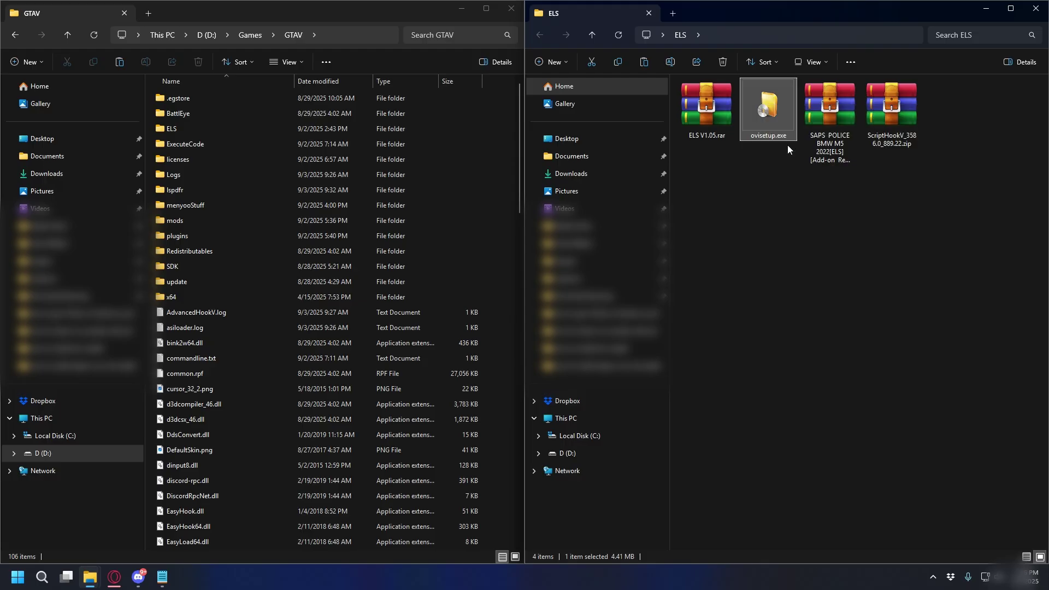
left_click(634, 410)
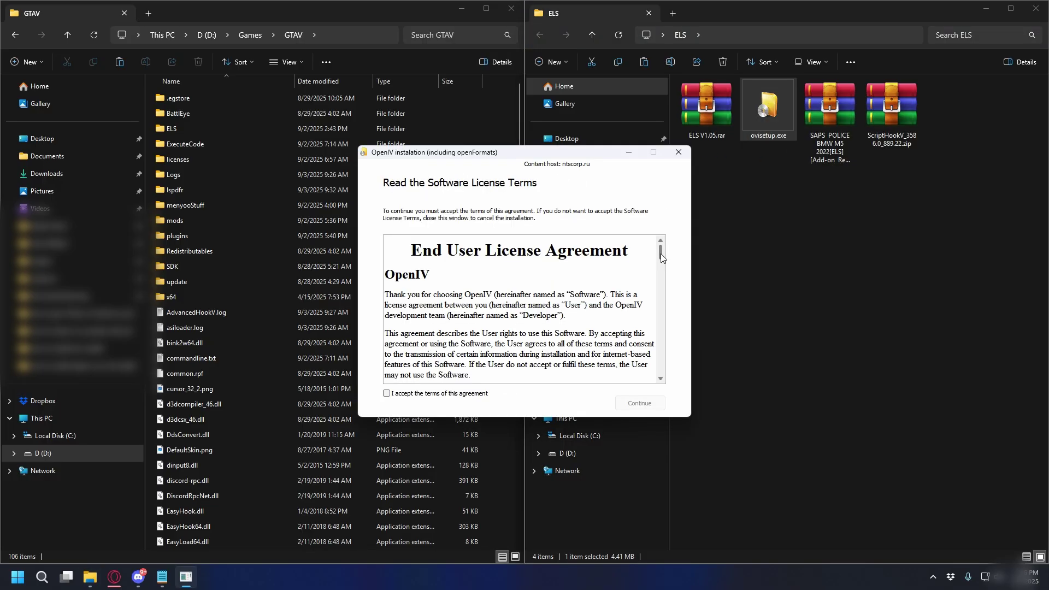
left_click_drag(660, 254, 658, 380)
left_click(386, 394)
Install OpenIV 4.1 on this computer, confirming the 20.4 Mb download, and close the installer.
left_click(639, 403)
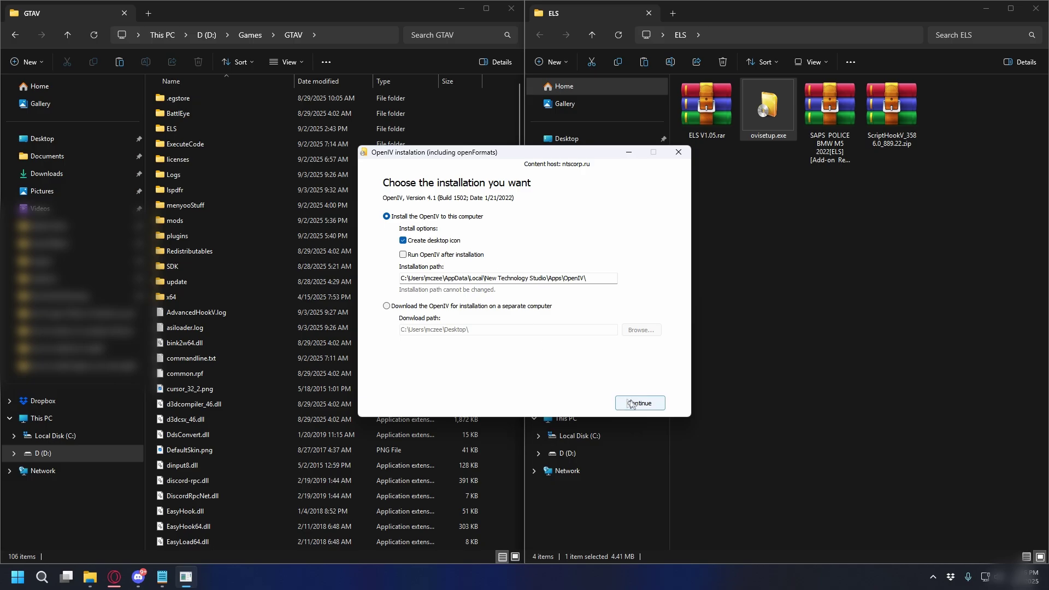
left_click(639, 403)
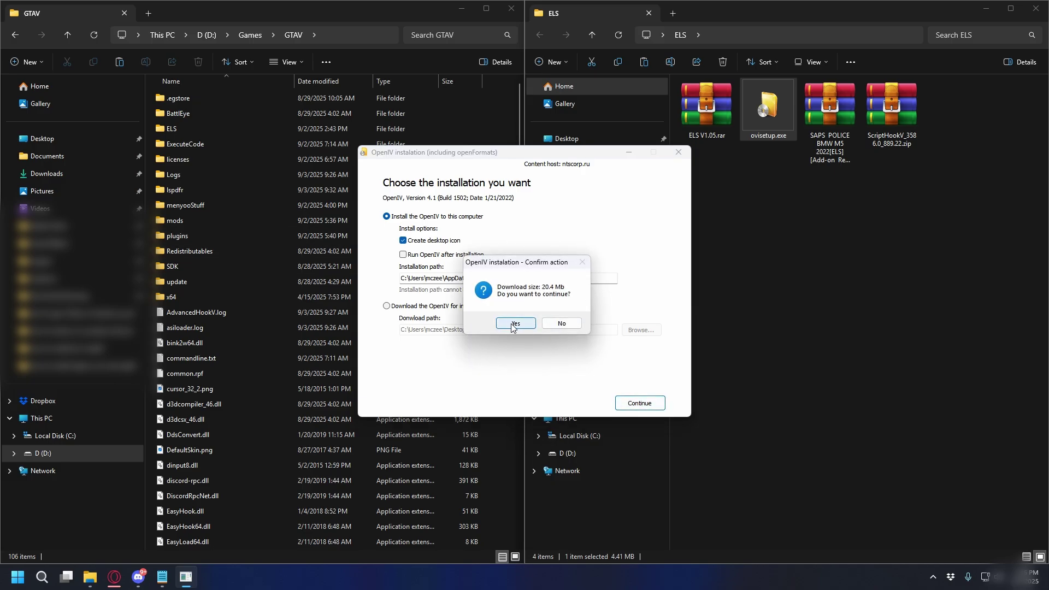
left_click(515, 323)
left_click(633, 401)
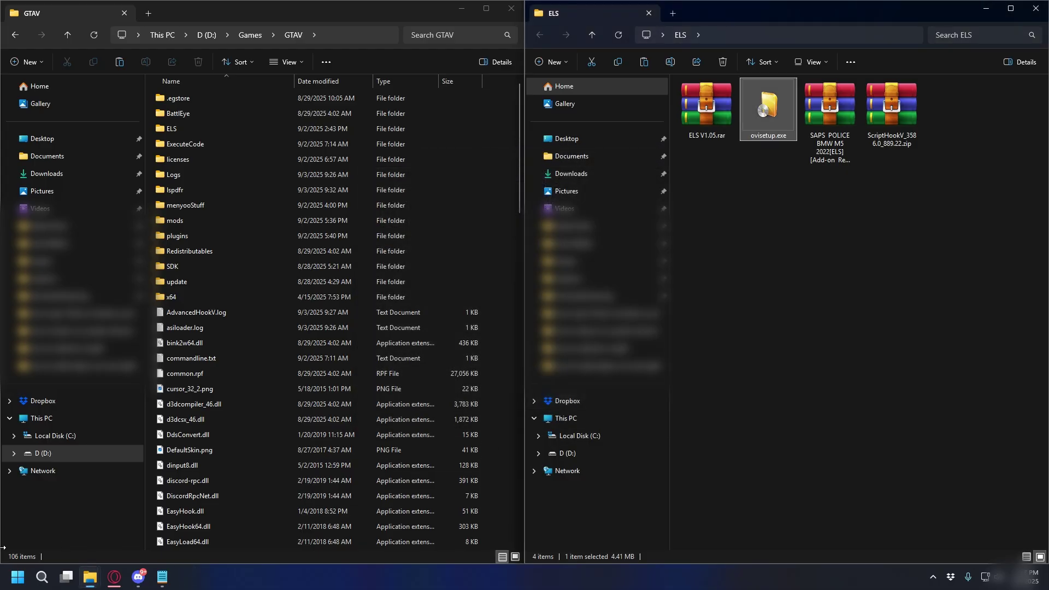
key("super")
Launch OpenIV and set it up for Grand Theft Auto V on Windows at D:\Games\GTAV.
type("op")
left_click(57, 271)
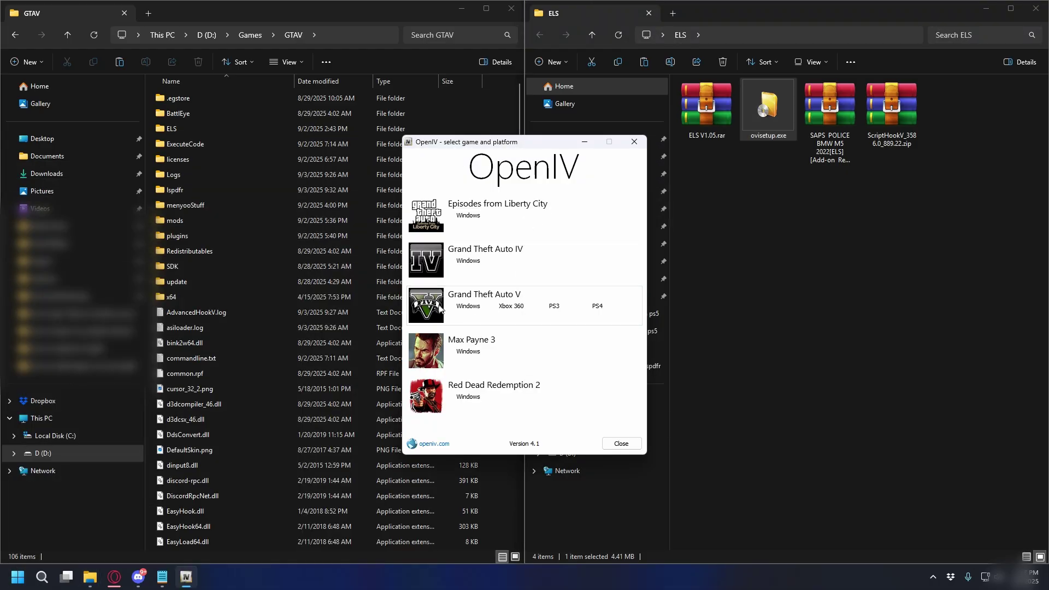
left_click(460, 309)
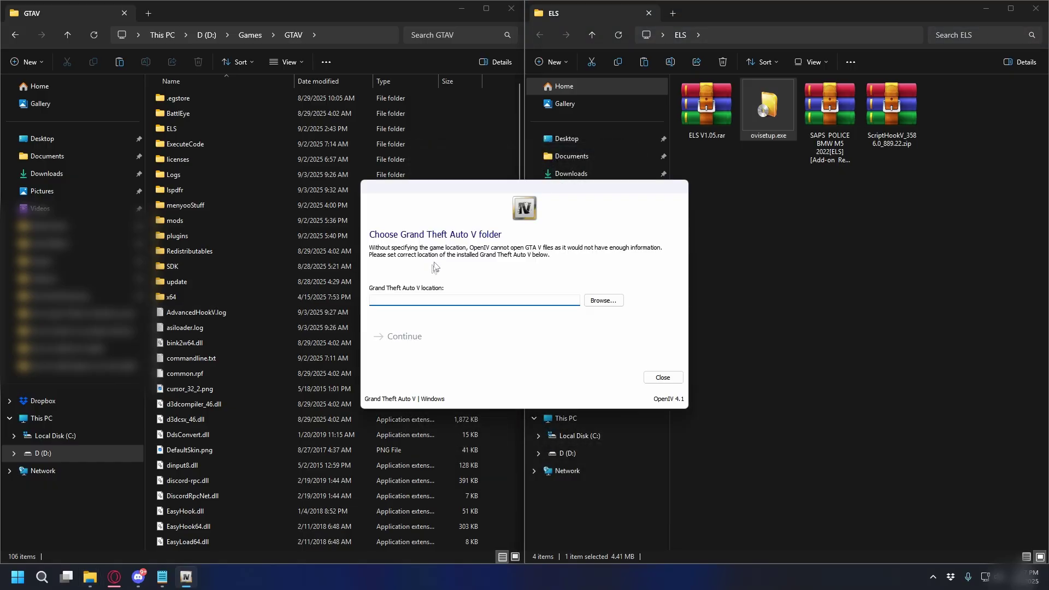
left_click(603, 301)
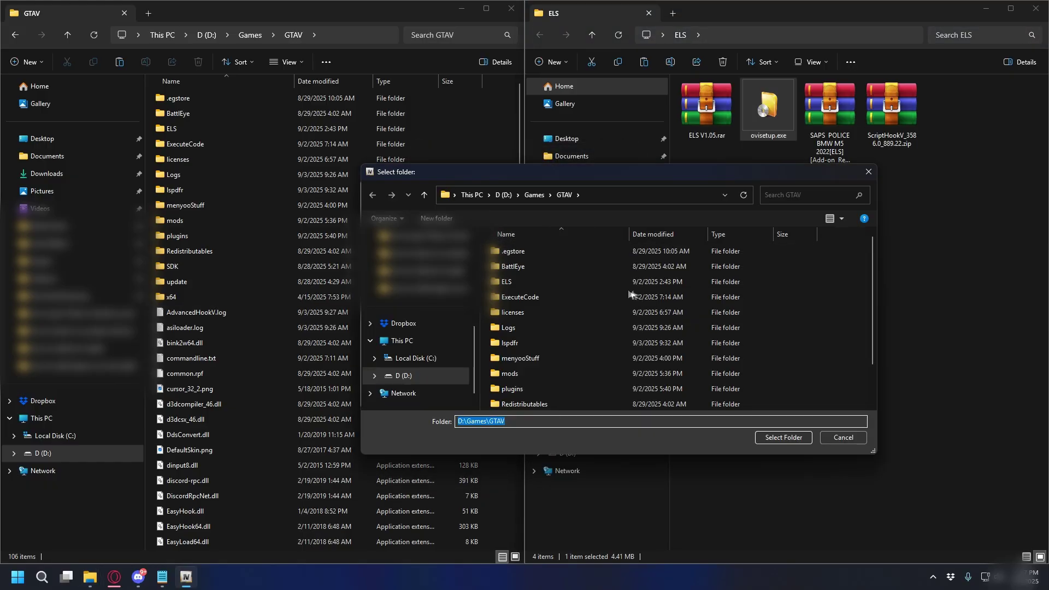
left_click(843, 438)
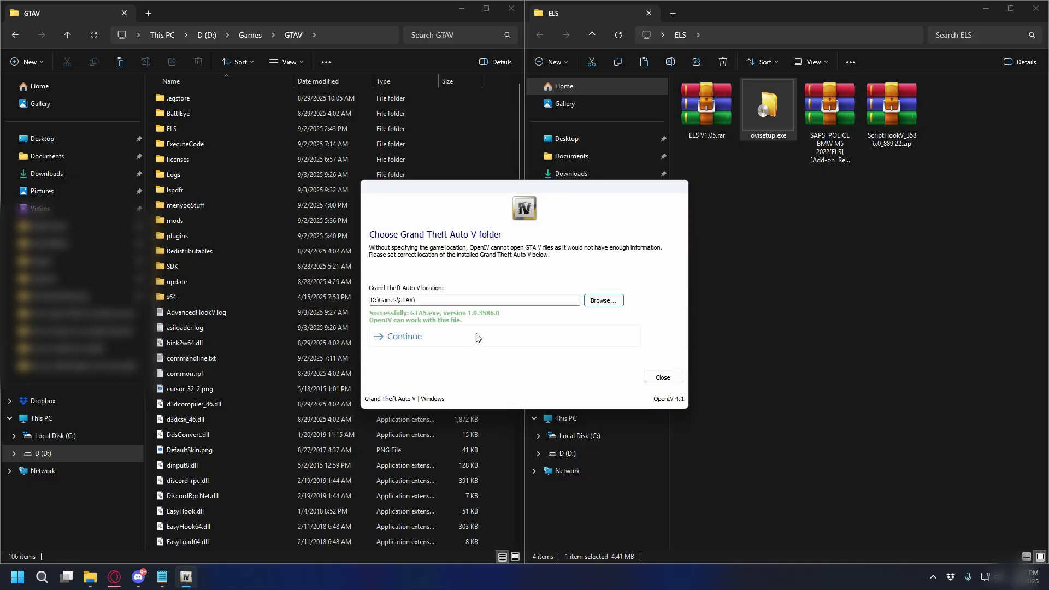
left_click(393, 336)
left_click(429, 336)
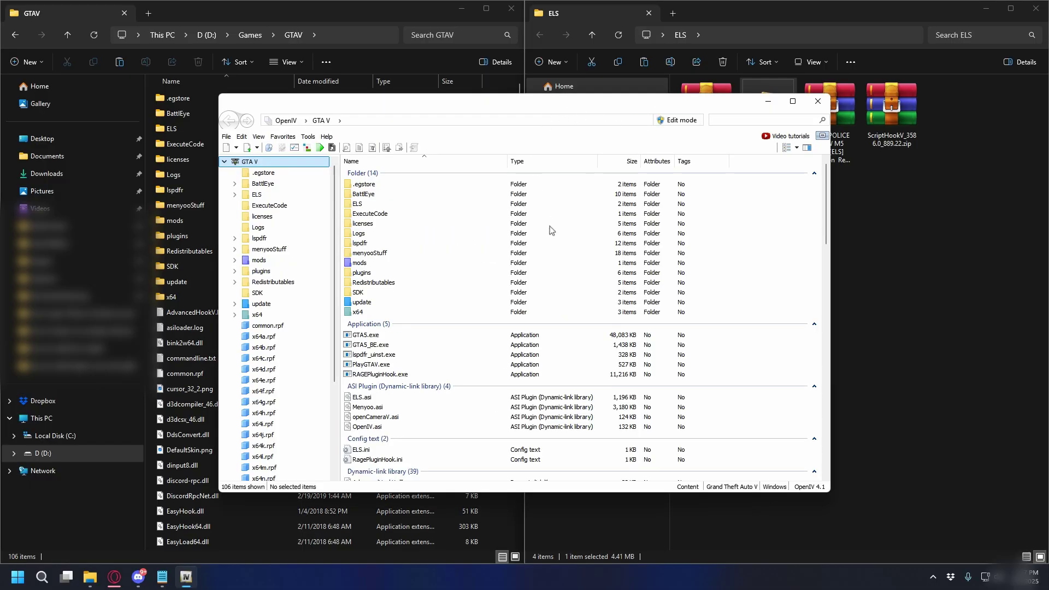
Enable edit mode and confirm in ASI Manager that ASI Loader, OpenIV.ASI and openCamera are installed.
left_click(682, 122)
left_click(555, 323)
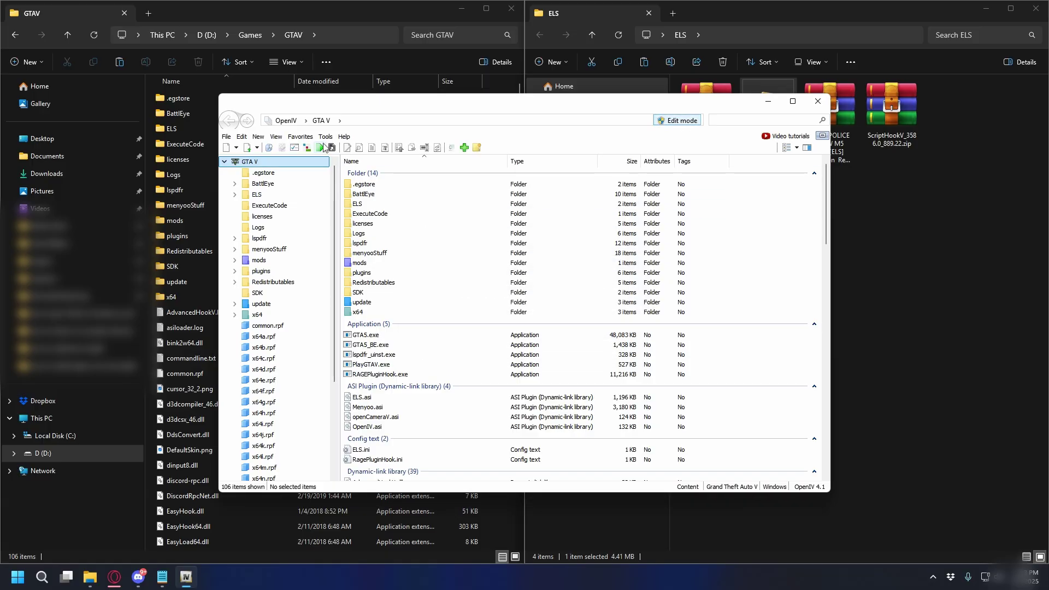
left_click(325, 137)
left_click(351, 201)
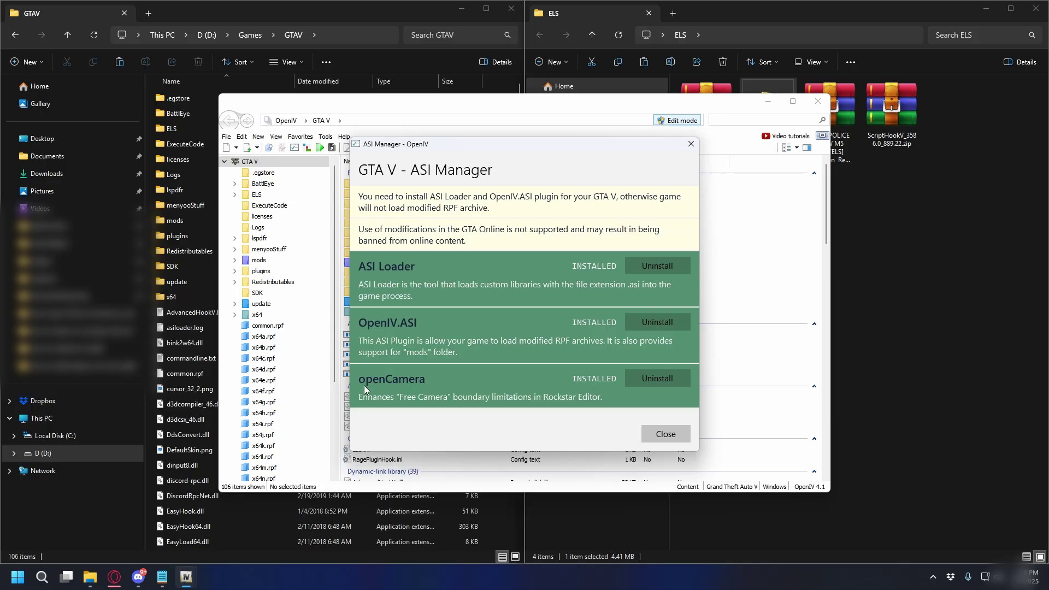
Snap OpenIV to the left and open the SAPS POLICE BMW M5 archive's Replace Police2 or Police3 folder.
left_click(665, 433)
key("super+Left")
left_click(827, 112)
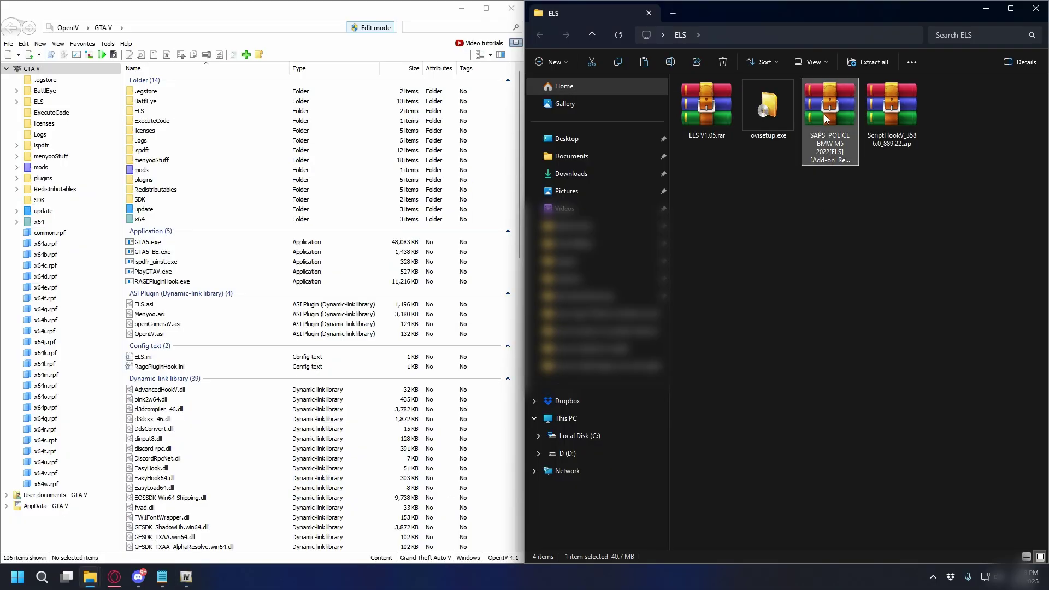
right_click(825, 110)
key("Return")
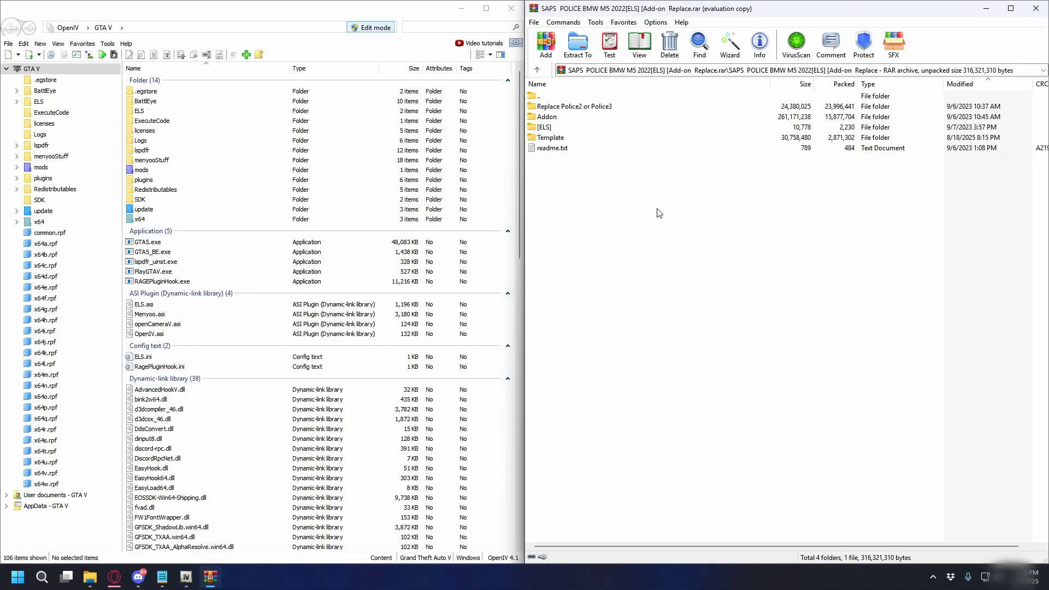
double_click(572, 110)
Inspect the three police3 files and the [ELS] folder's two XML files, ending back in Replace Police2 or Police3.
key("ctrl+a")
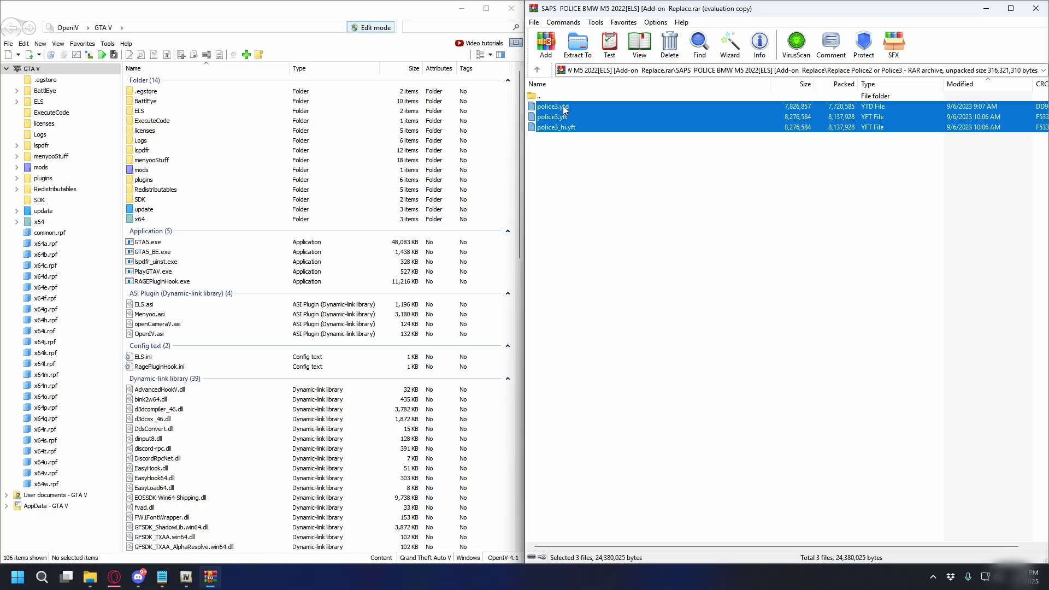
left_click_drag(603, 178, 571, 110)
left_click(623, 153)
left_click(554, 107)
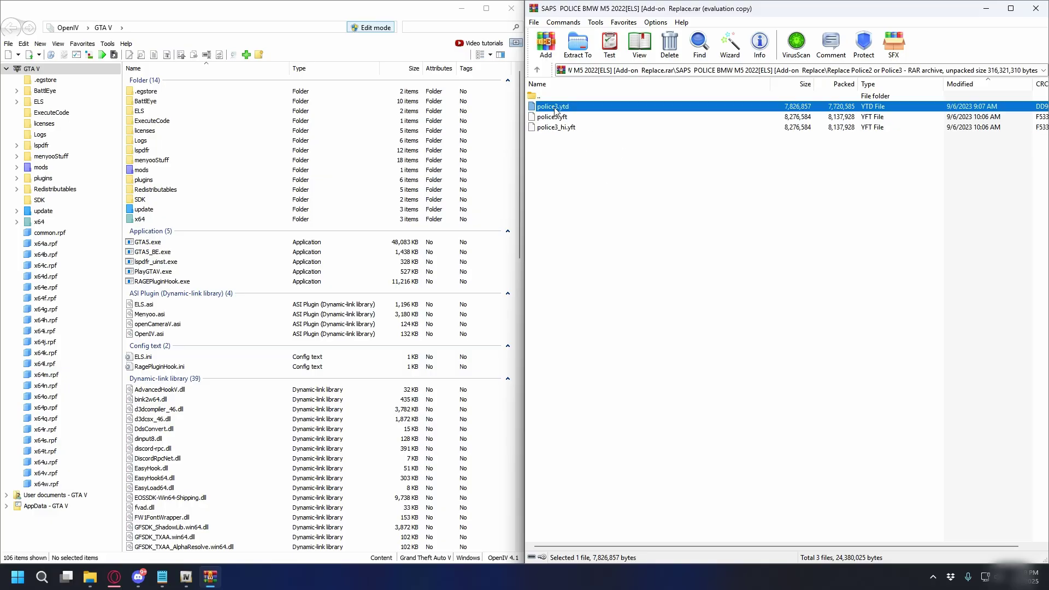
key("BackSpace")
left_click(543, 127)
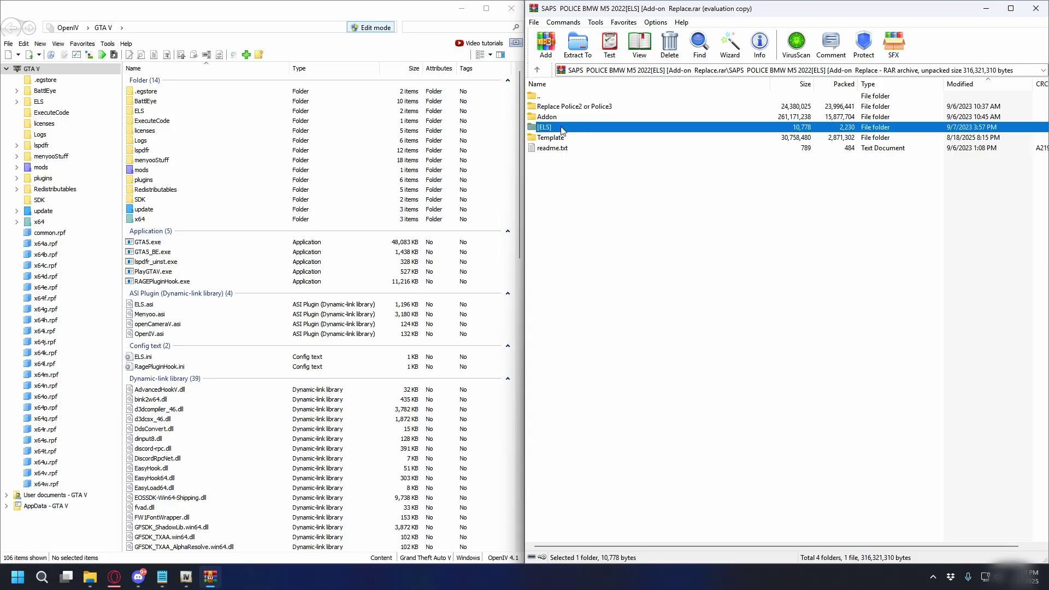
double_click(561, 130)
key("ctrl+a")
key("BackSpace")
double_click(555, 108)
key("ctrl+a")
left_click(592, 168)
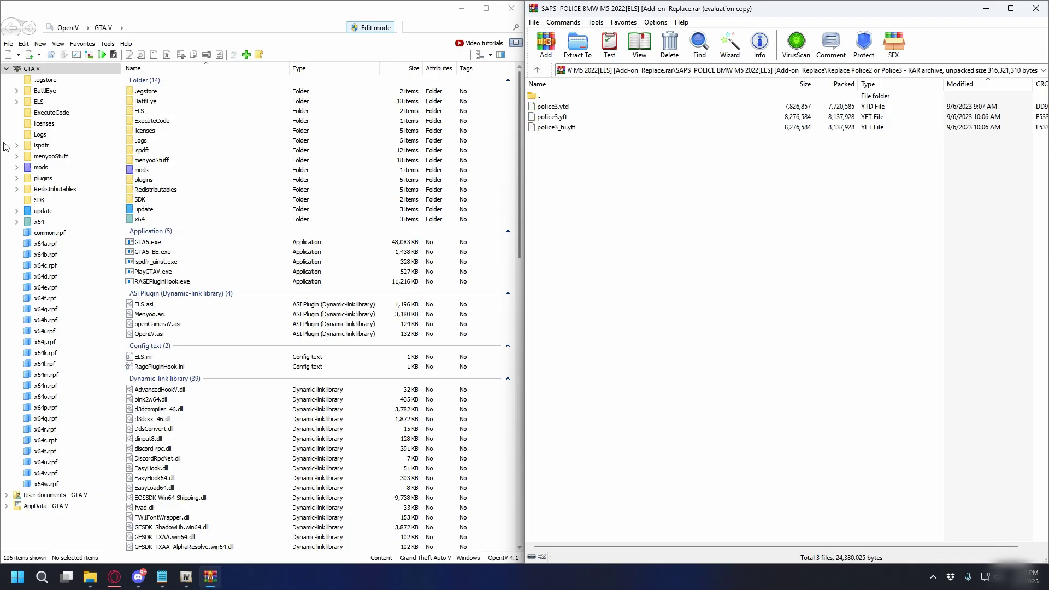
Copy the Update folder from the GTAV game folder and open the mods folder.
left_click(41, 167)
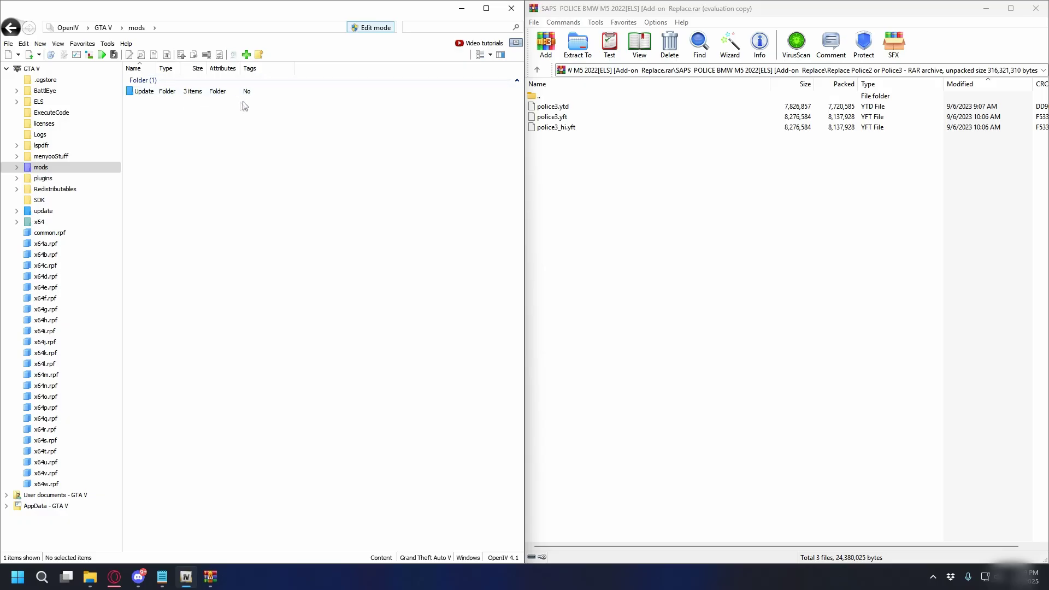
key("alt+Tab")
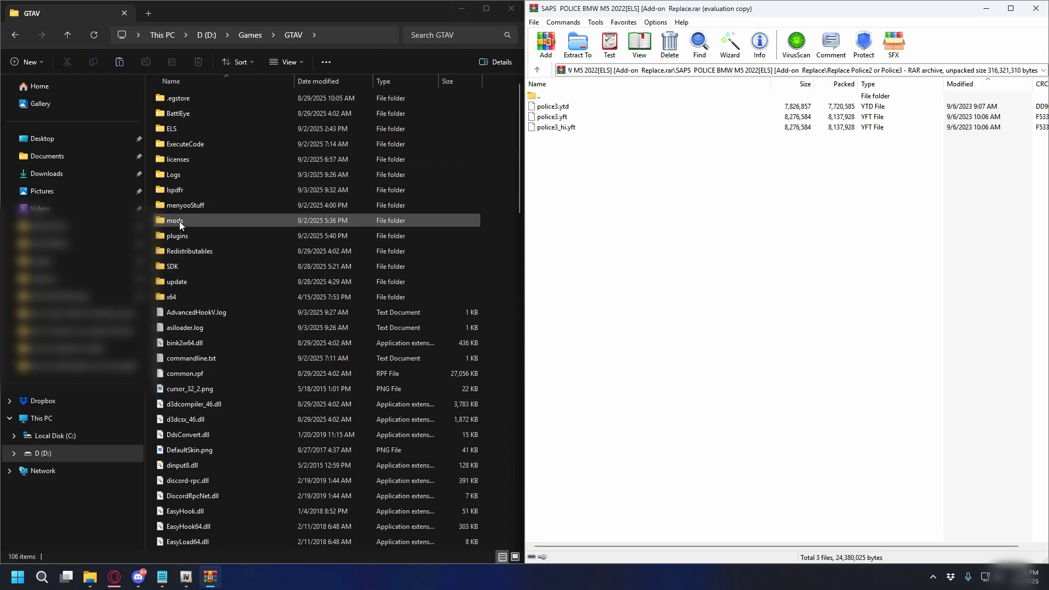
right_click(180, 283)
left_click(235, 304)
double_click(180, 221)
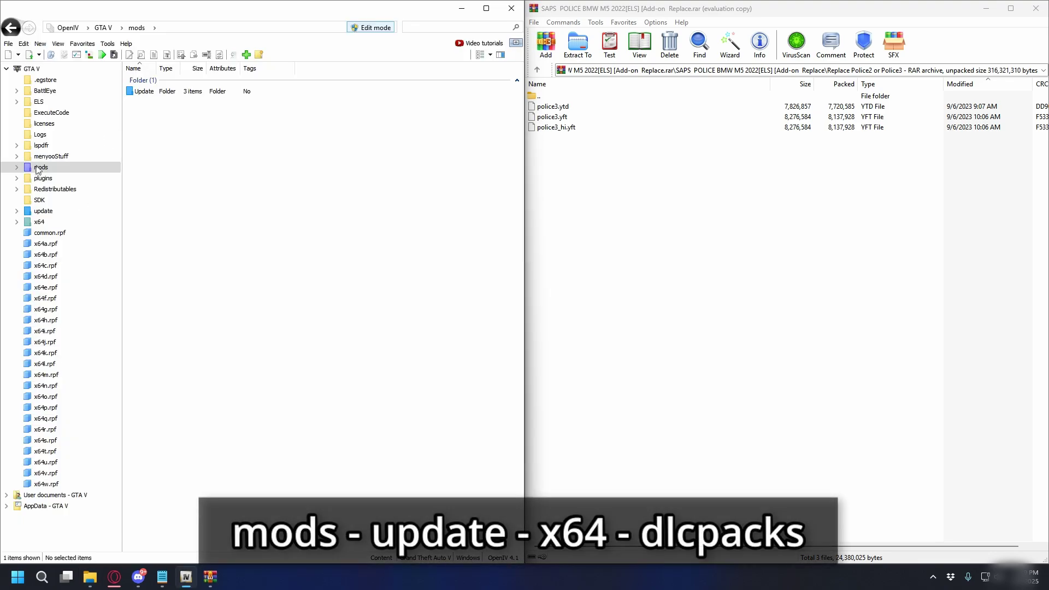
In OpenIV, browse mods > Update > x64 > dlcpacks into the patchdayg9ecng folder.
left_click(59, 168)
double_click(138, 91)
double_click(140, 92)
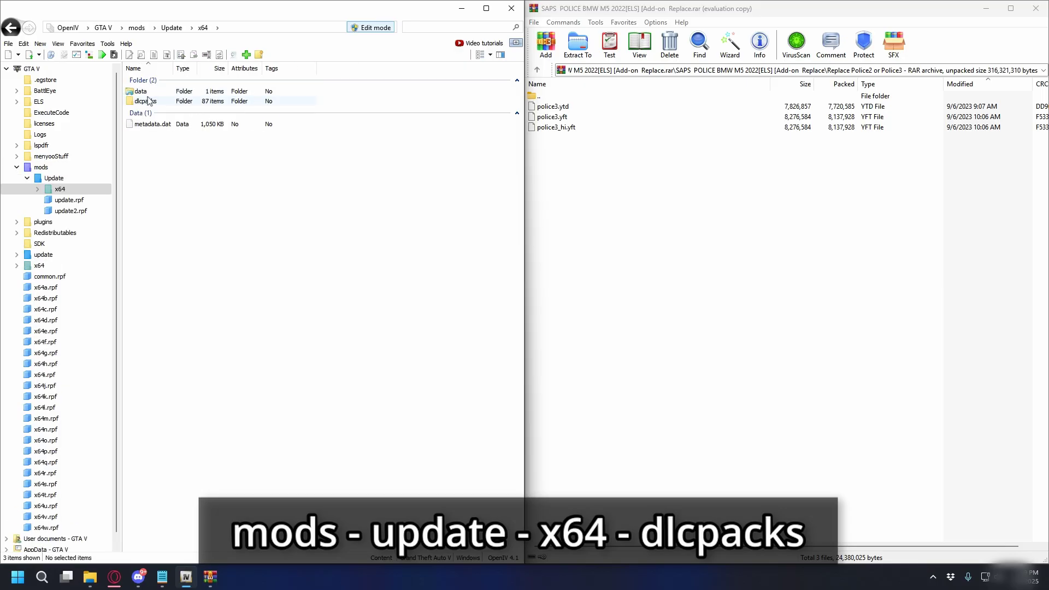
double_click(140, 101)
left_click_drag(520, 197, 523, 437)
left_click(158, 533)
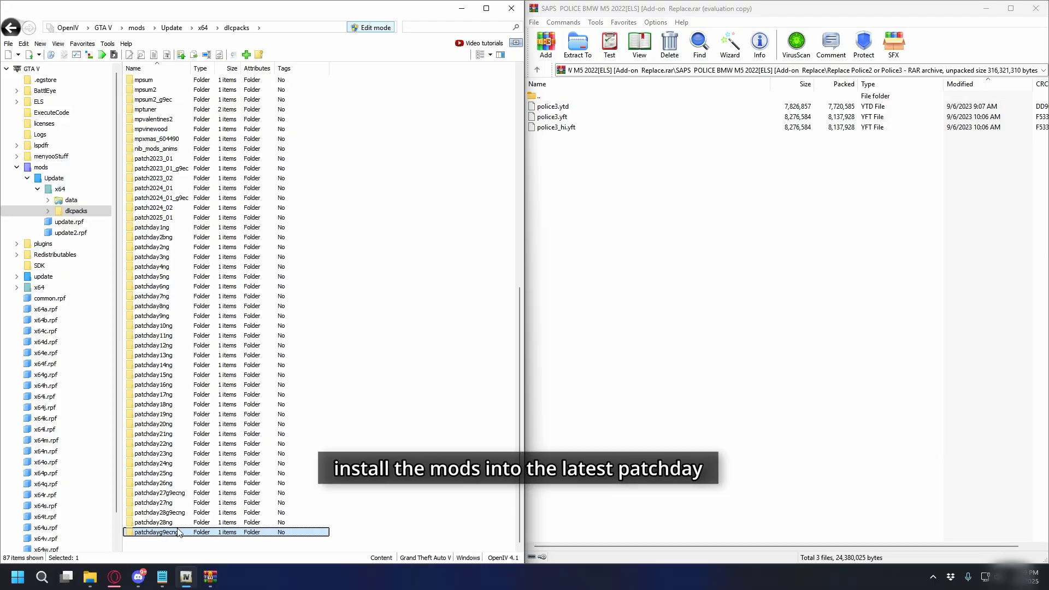
double_click(173, 534)
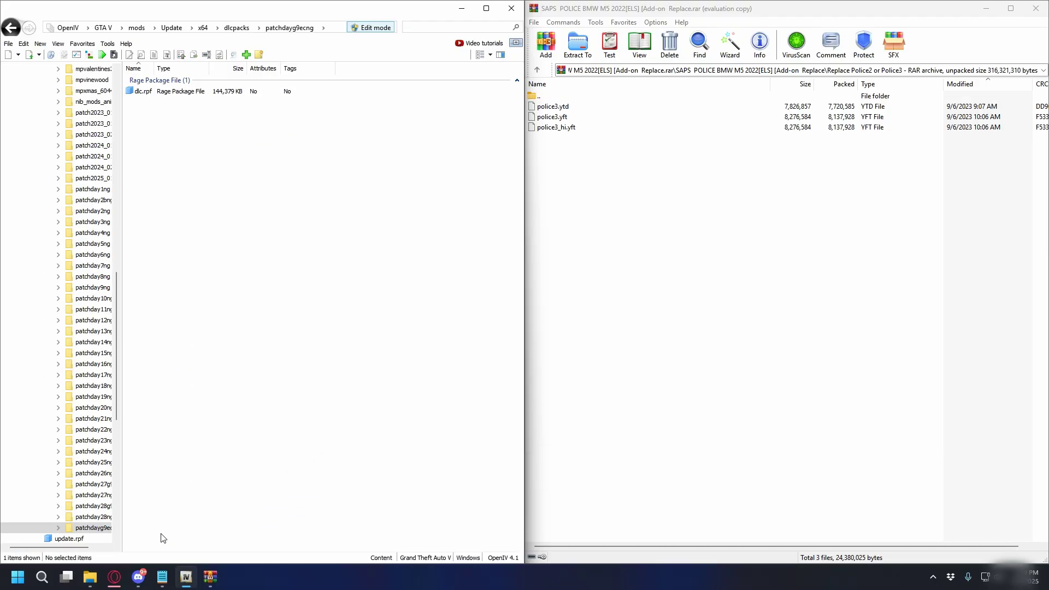
Open dlc.rpf > x64 > levels > gta5 > vehicles.rpf and import the three police3 files.
double_click(159, 92)
double_click(160, 97)
double_click(160, 97)
double_click(160, 96)
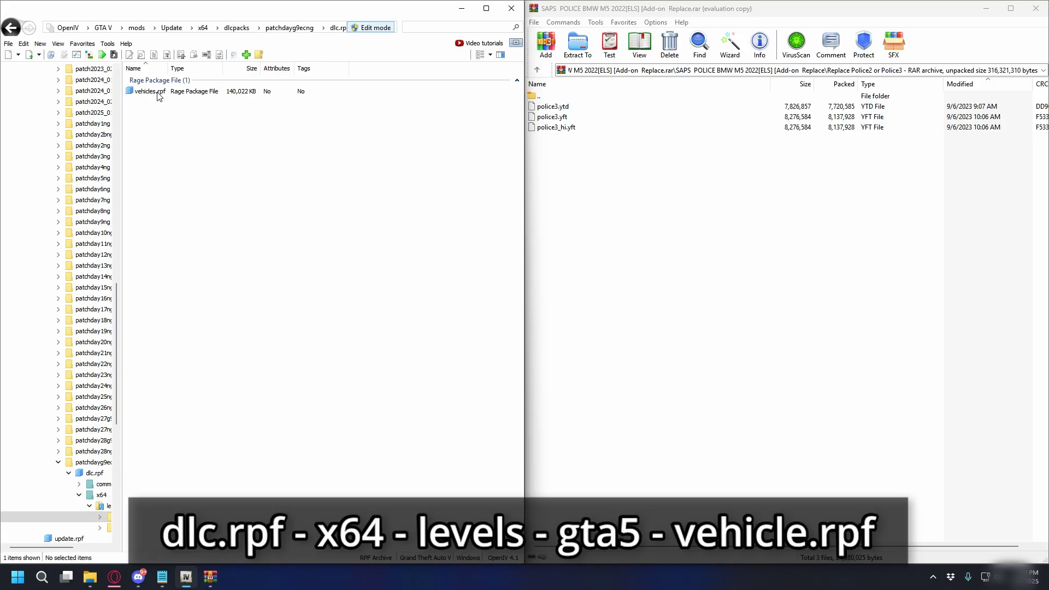
left_click(160, 96)
double_click(160, 96)
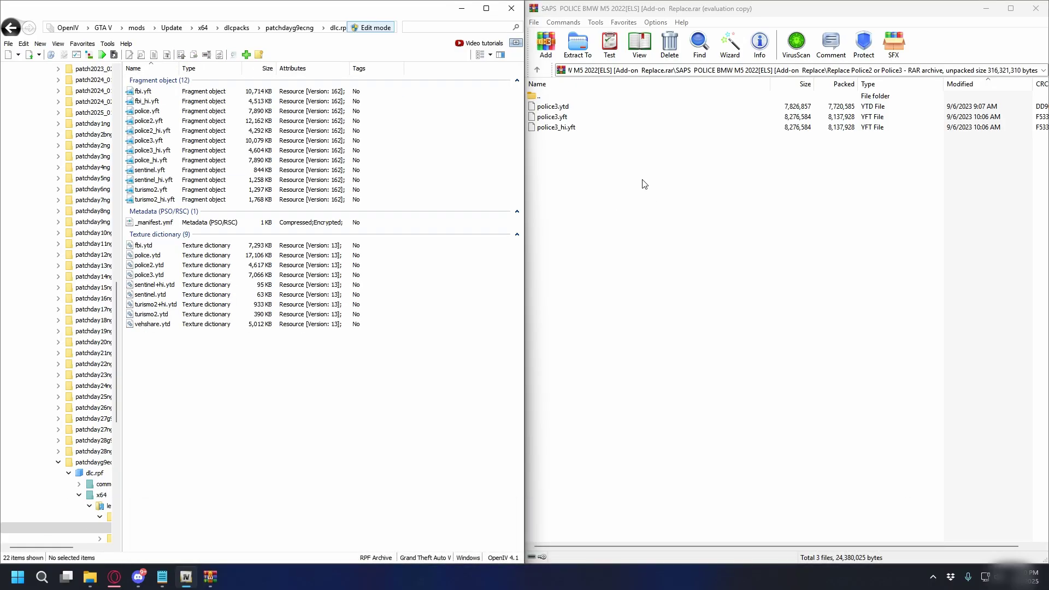
left_click_drag(643, 185, 597, 129)
left_click_drag(267, 357, 267, 355)
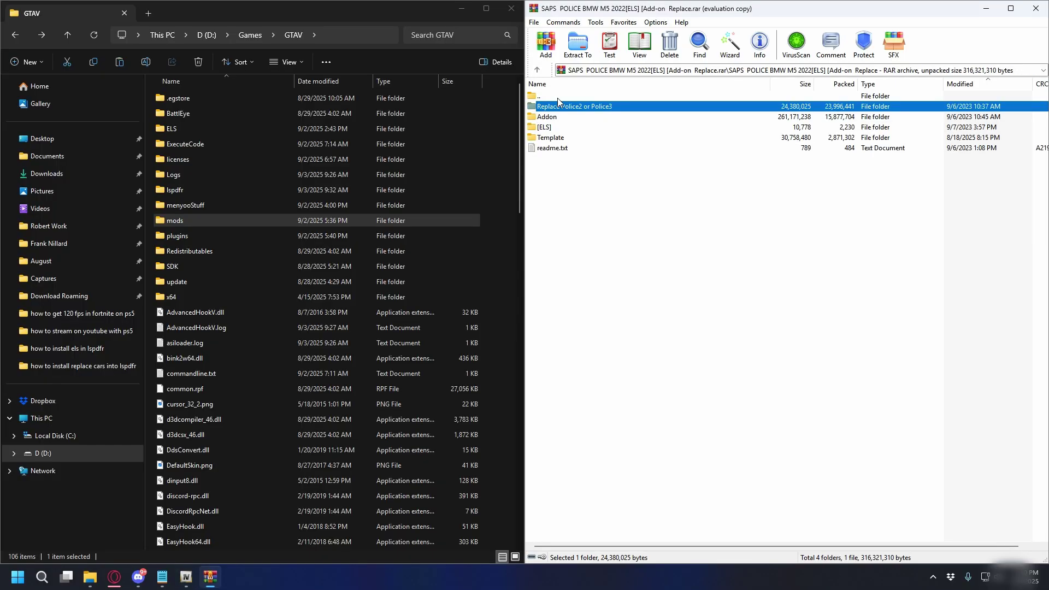
Open the archive's [ELS] folder in WinRAR and the game's ELS\pack_default folder in File Explorer.
left_click(631, 191)
left_click_drag(546, 127, 519, 128)
double_click(535, 130)
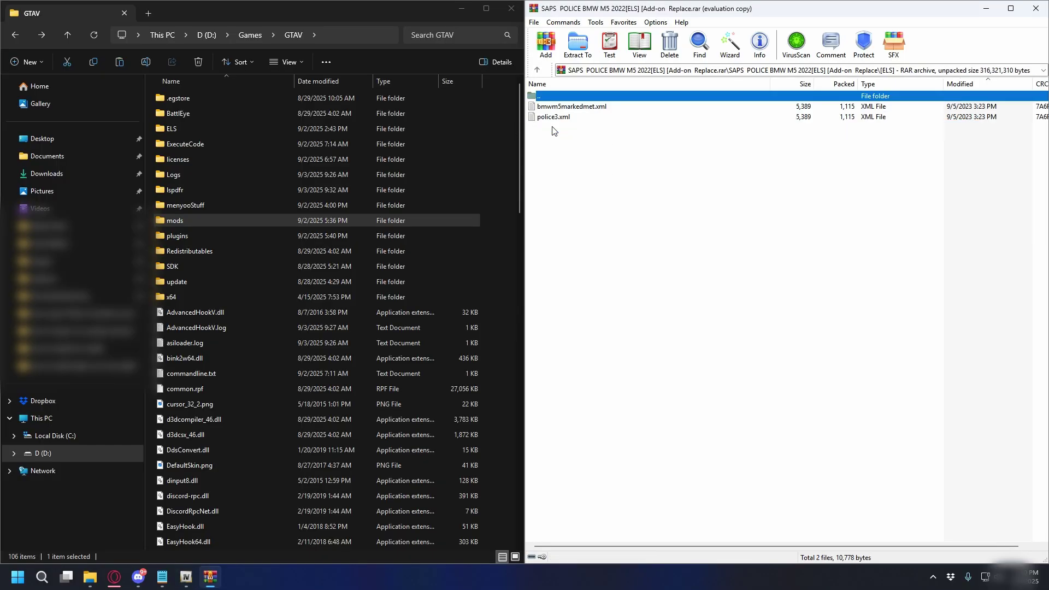
left_click(471, 167)
left_click(178, 130)
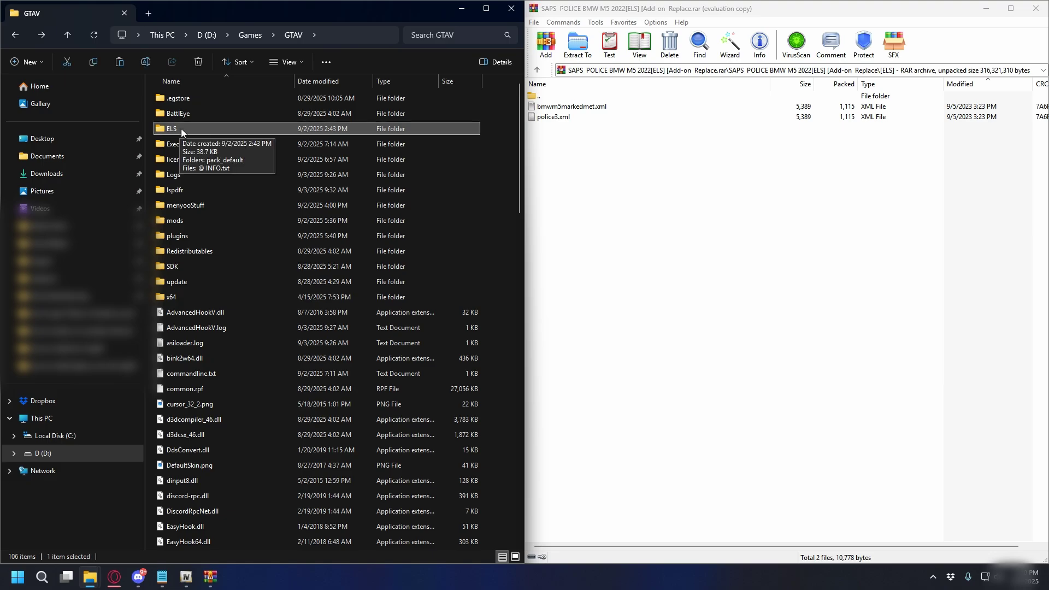
double_click(182, 130)
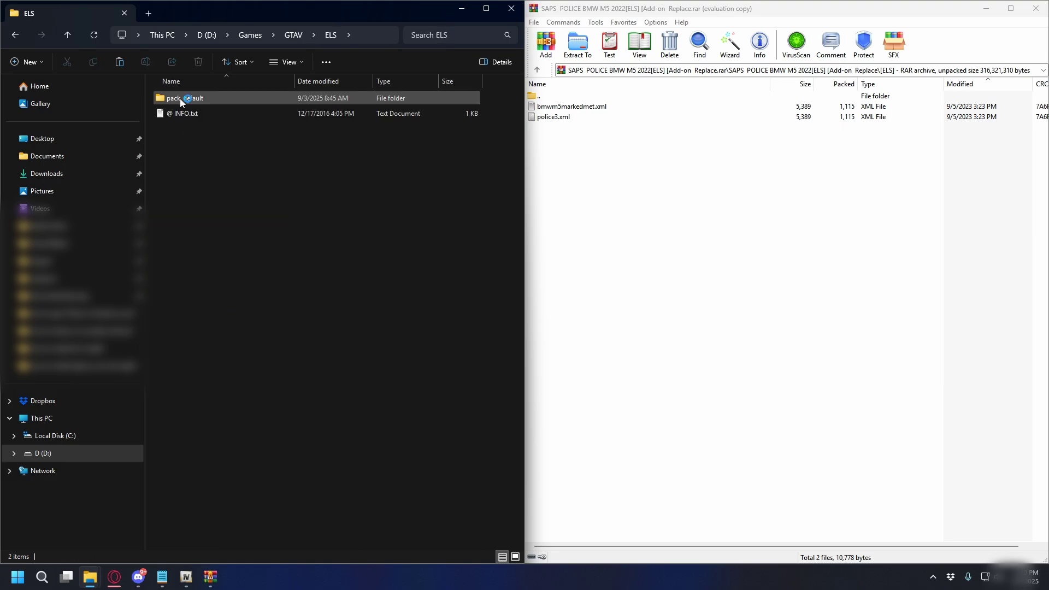
double_click(183, 98)
Copy bmwm5markedmet.xml and police3.xml into pack_default, then close WinRAR and return to GTAV.
left_click(529, 121)
key("ctrl+a")
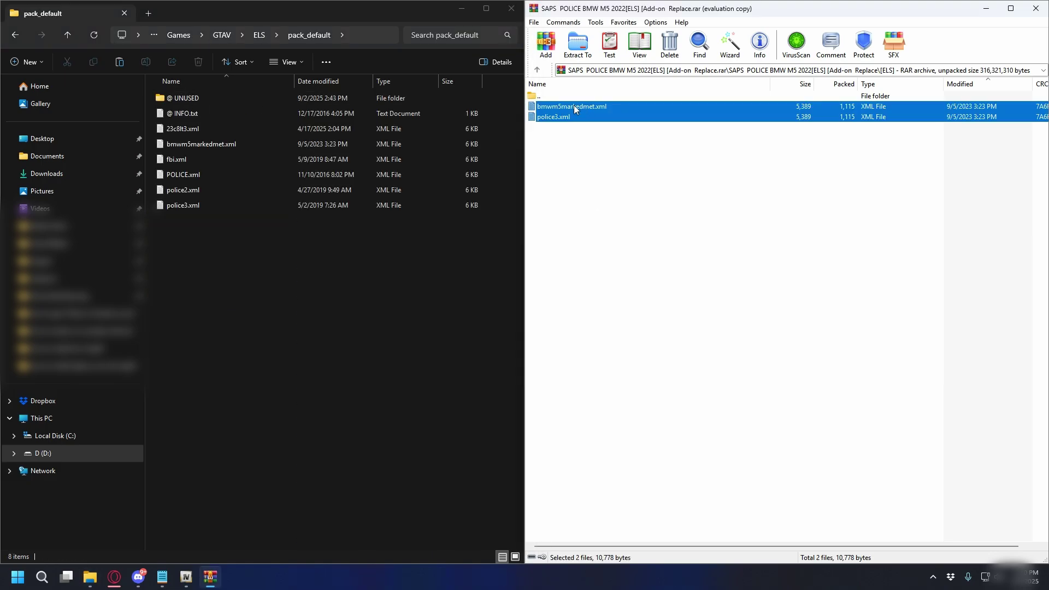
left_click_drag(575, 110, 223, 266)
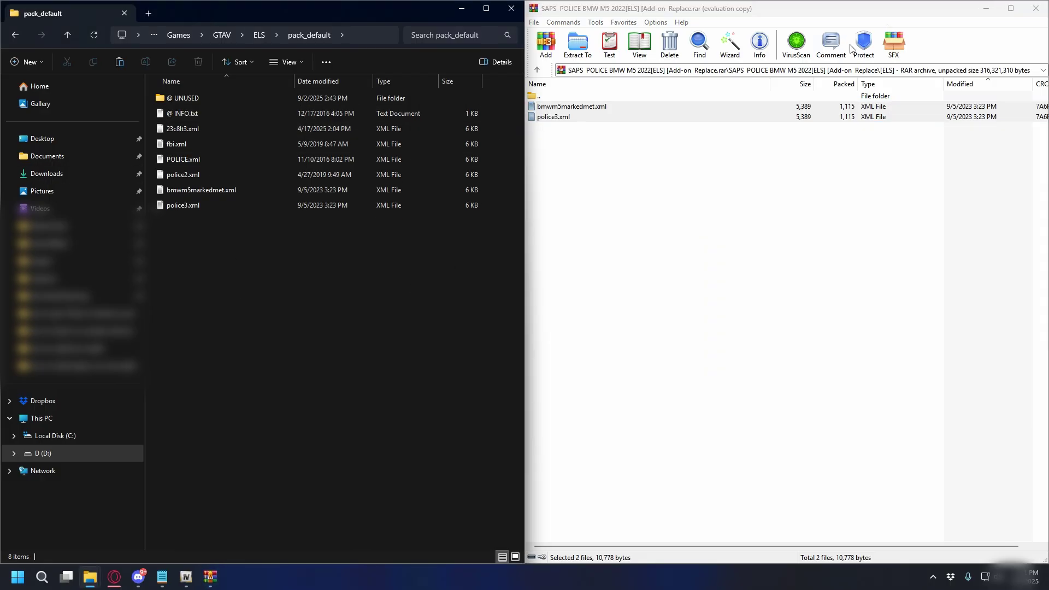
left_click(986, 15)
left_click(221, 35)
left_click(314, 192)
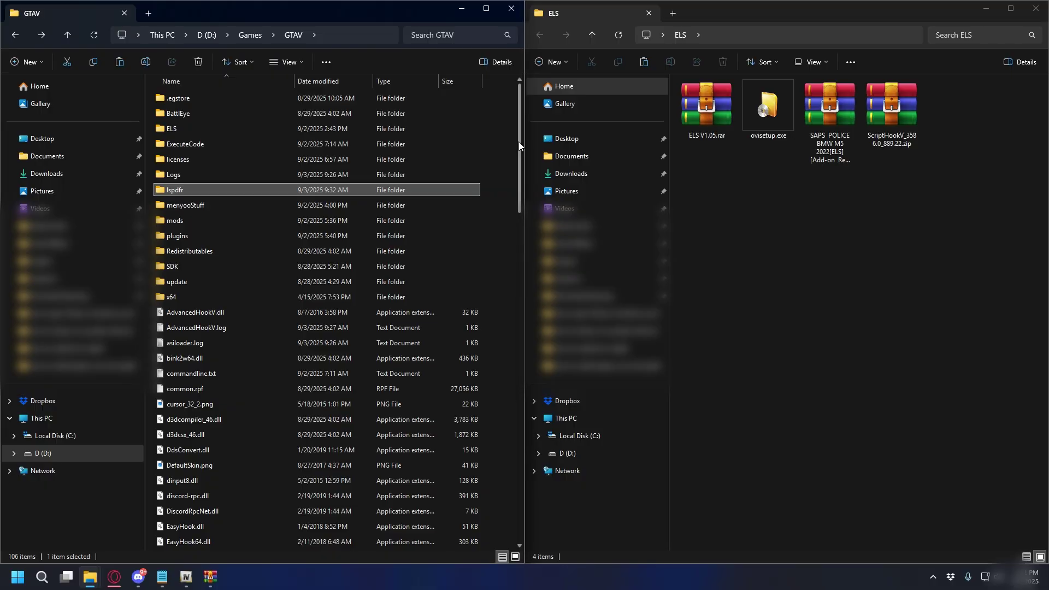
Find ELS.ini in the GTAV folder and open it with Notepad.
left_click_drag(518, 142, 507, 415)
left_click(263, 348)
type("els")
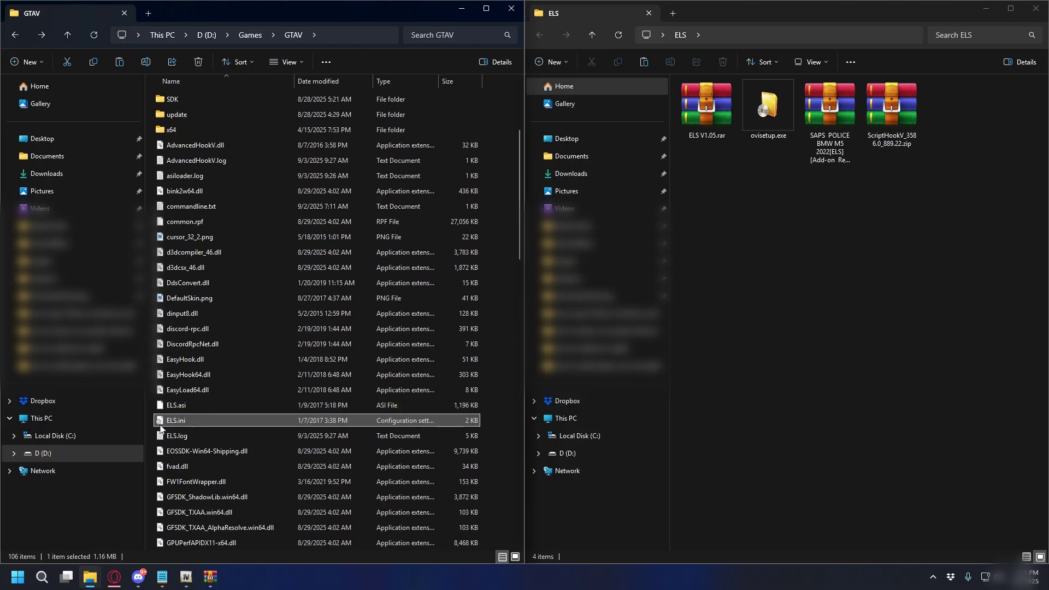
left_click(182, 422)
right_click(176, 424)
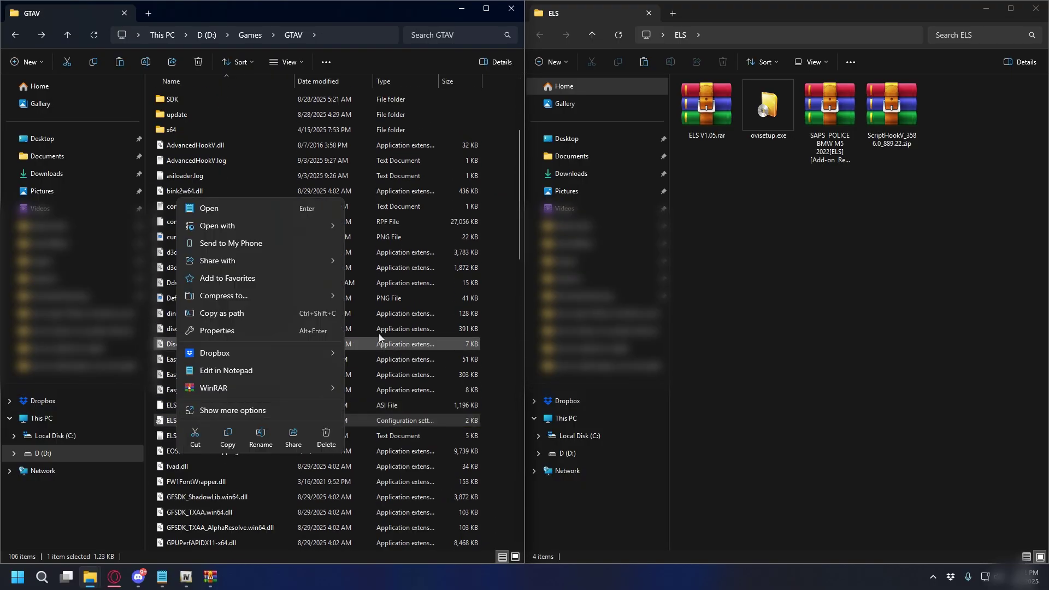
mouse_move(250, 226)
left_click(379, 227)
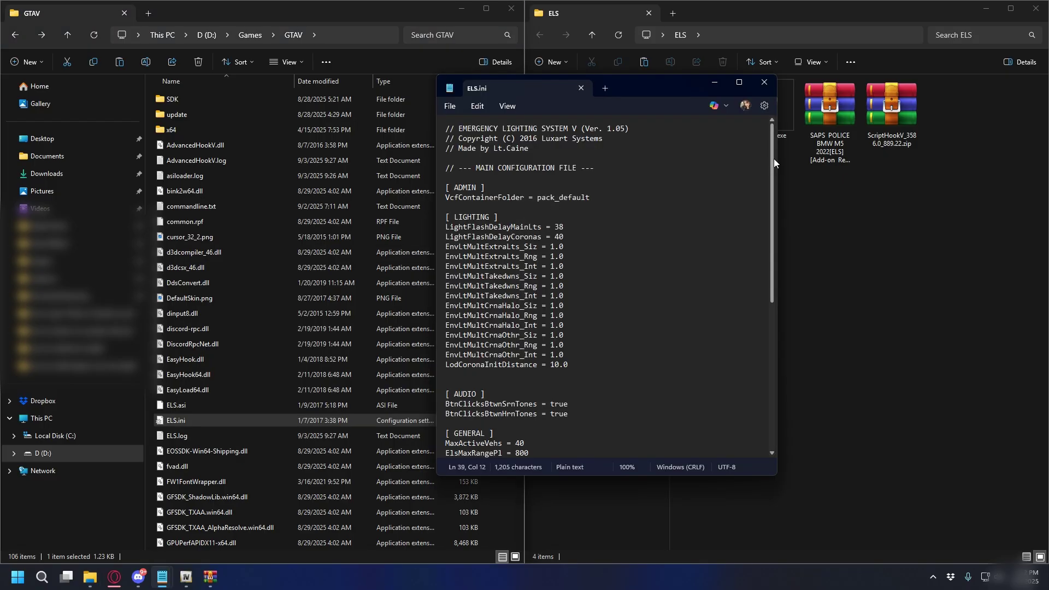
Scroll to the [ CONTROL ] section to read the toggle key codes like Toggle_LSTG = 74.
scroll(491, 231, "down", 8)
left_click_drag(492, 230, 445, 228)
key("Down")
key("Down")
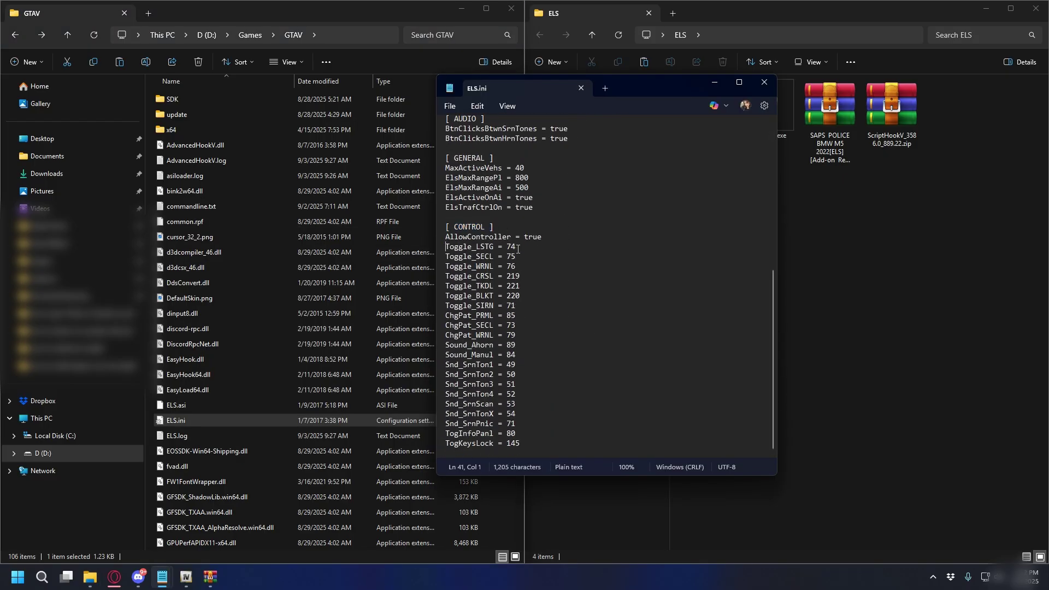
left_click(114, 576)
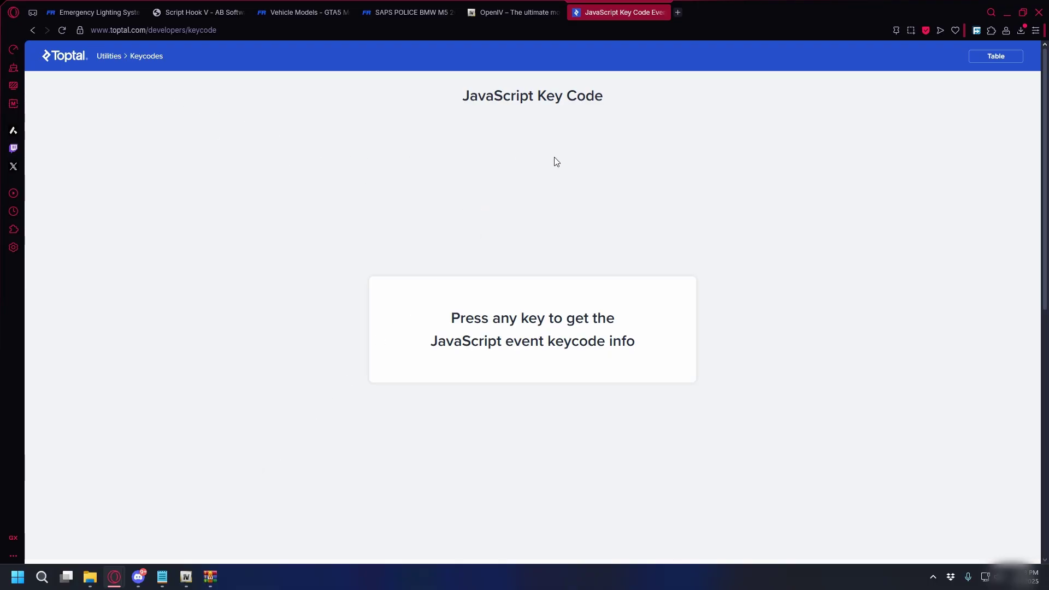
Press L, K and J on the key code page, confirming J is key code 74.
key("l")
key("k")
key("j")
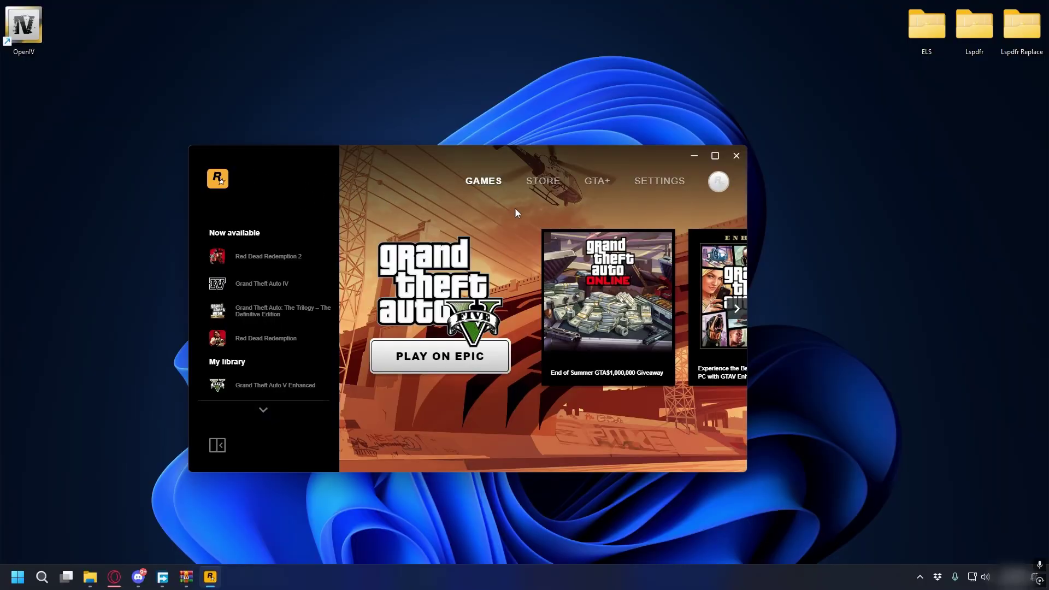
Show the launcher's General settings and scroll to the unchecked BattlEye anti-cheat option.
left_click(643, 186)
scroll(440, 274, "down", 3)
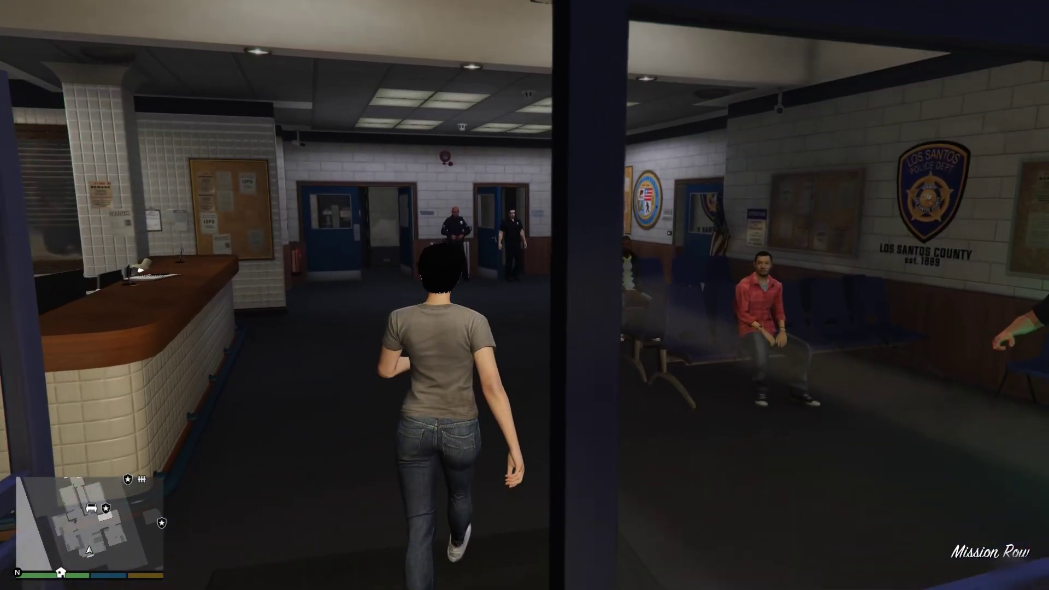
Walk to the locker room and spawn the Police Interceptor from the Police Garage.
key("w")
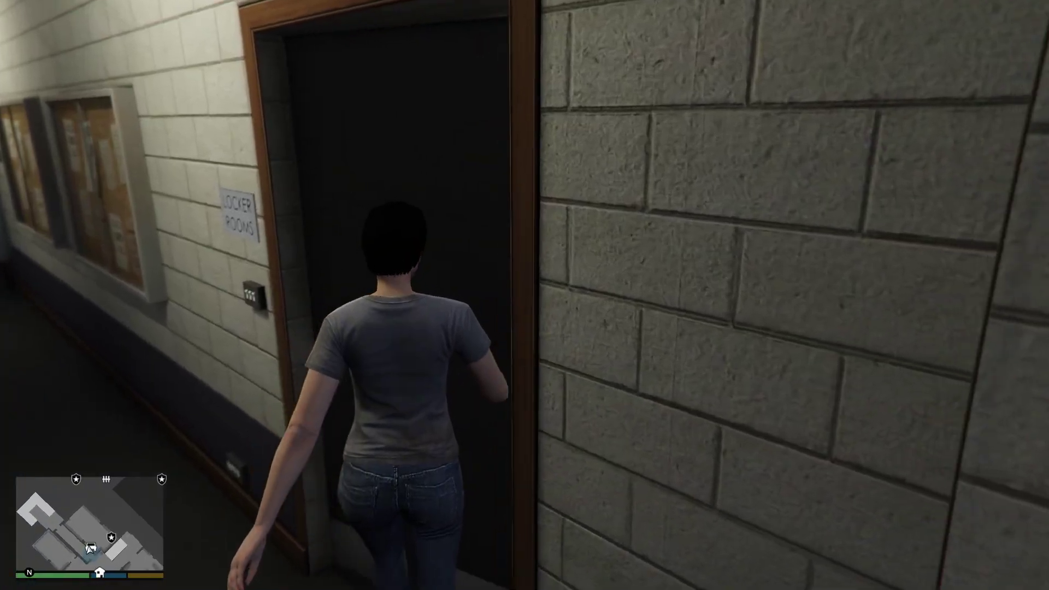
key("w")
key("w")
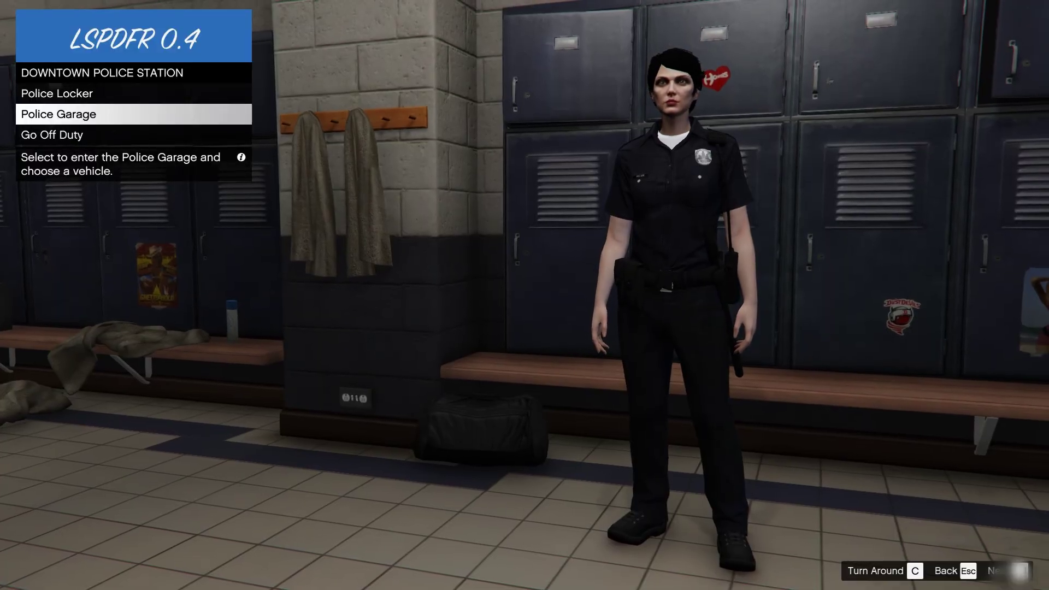
key("Return")
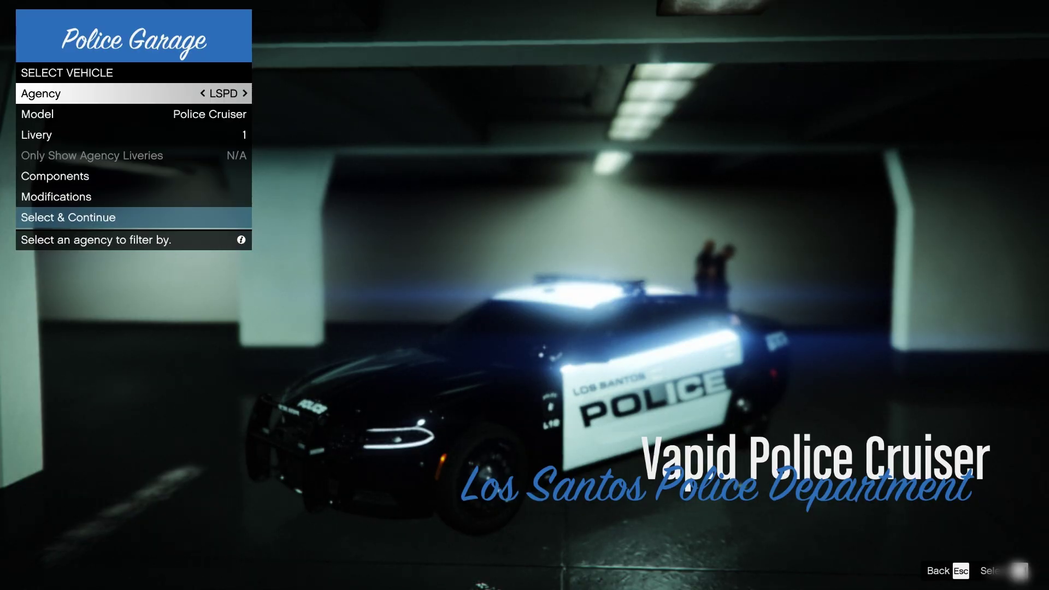
key("Down")
key("Right")
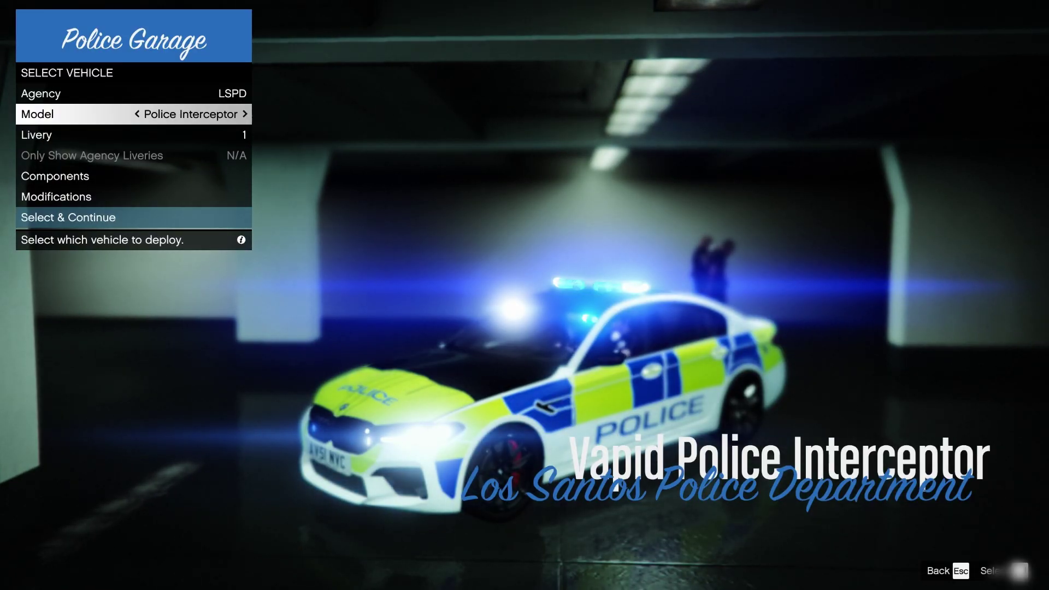
key("Up")
key("Up")
key("Return")
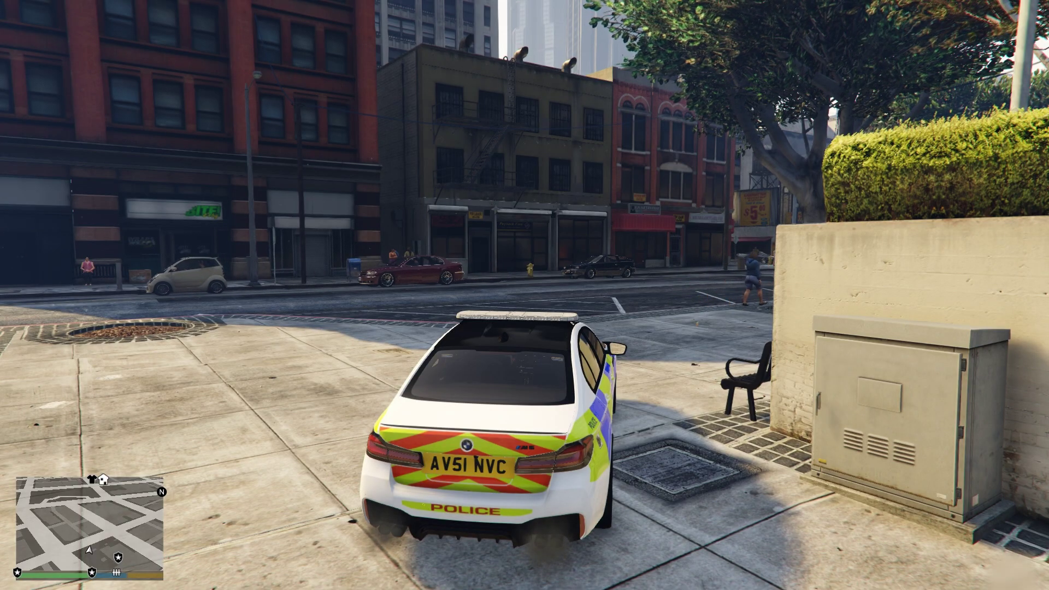
Switch on the flashing emergency lights and drive down the road past the red car.
key("e")
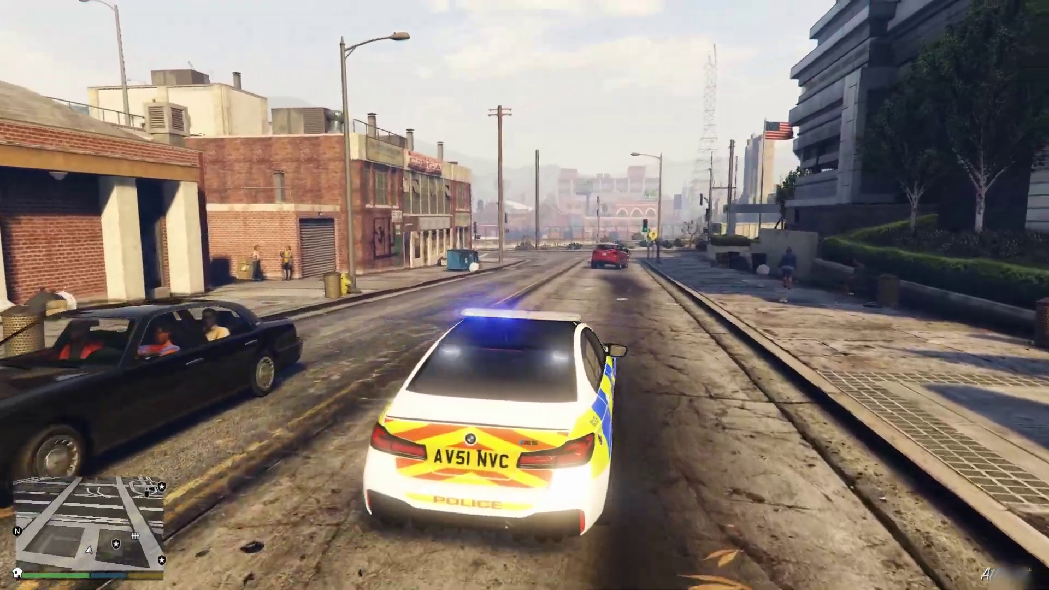
key("w")
key("a")
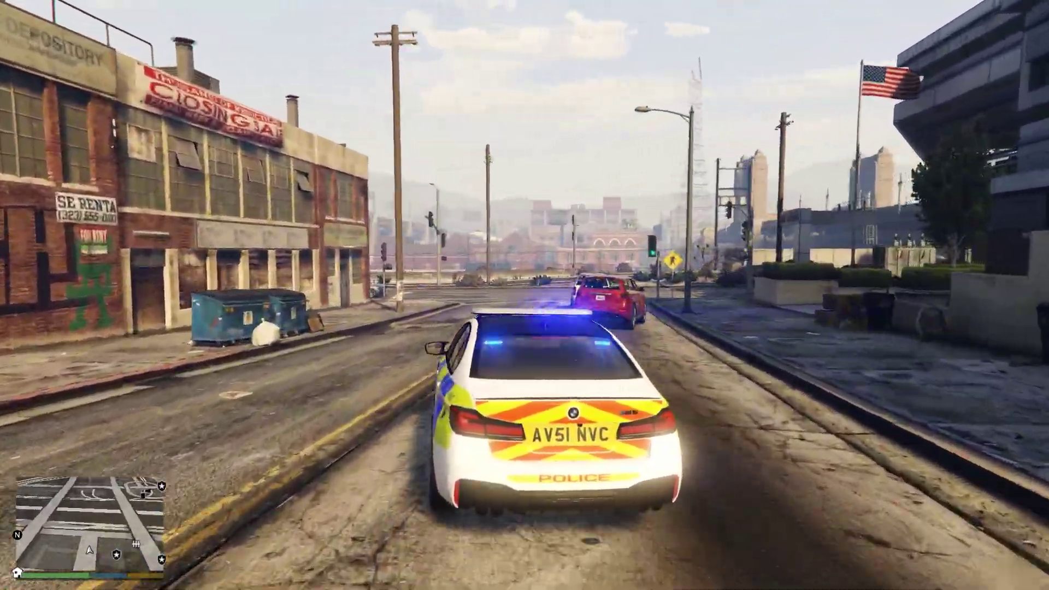
key("w")
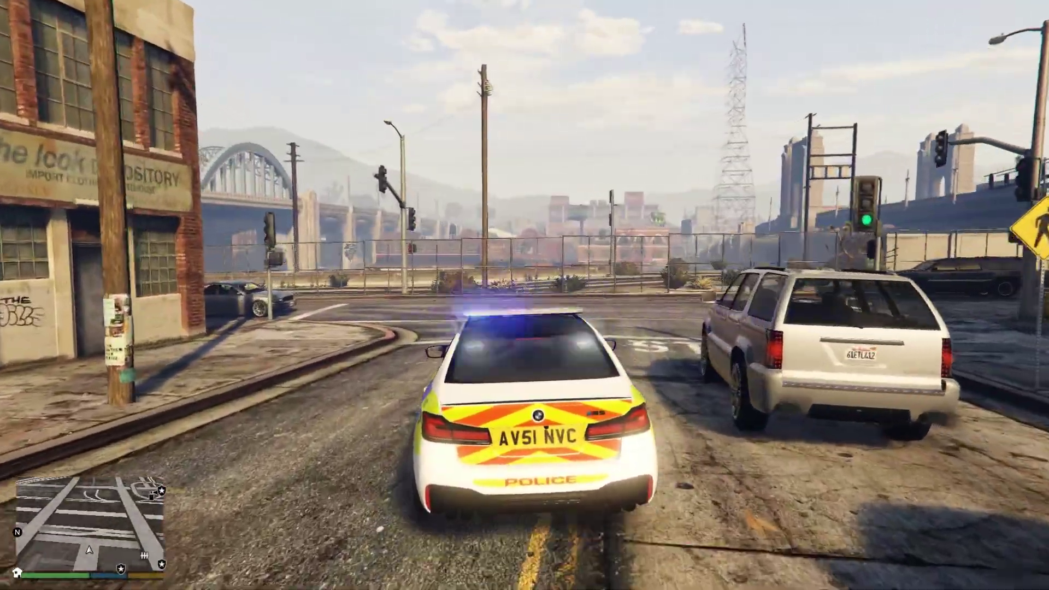